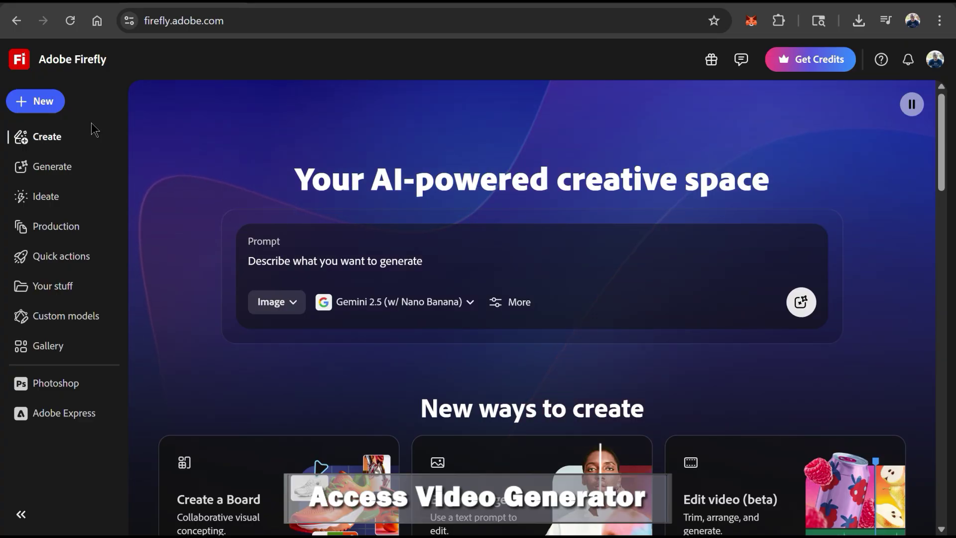
# Step: Open the generator for new videos and choose the Veo 3.1 partner model
pyautogui.click(32, 111)
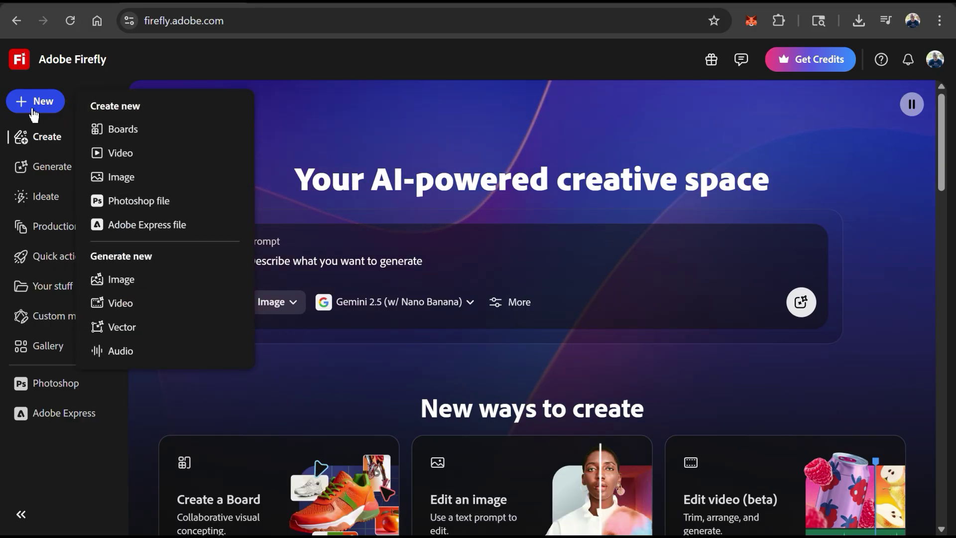
pyautogui.click(116, 315)
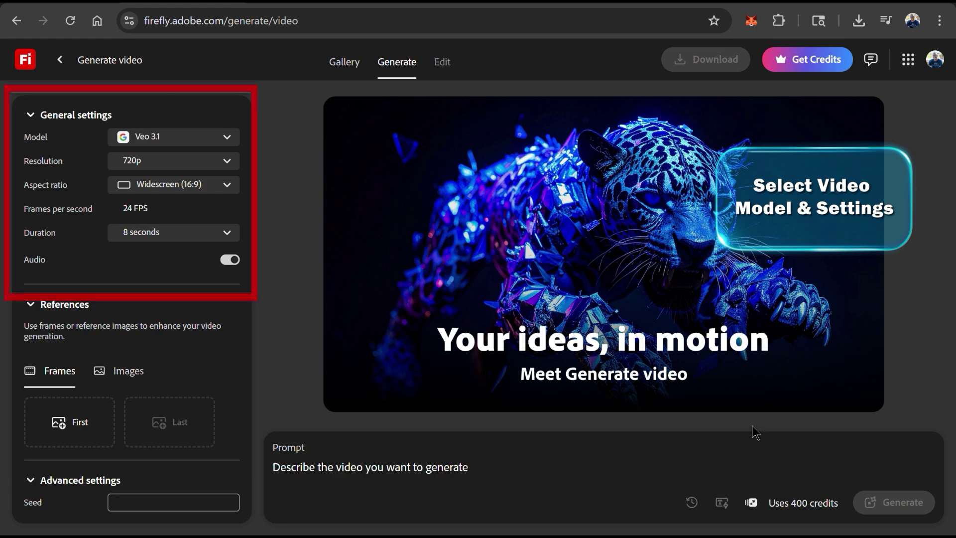
pyautogui.click(226, 138)
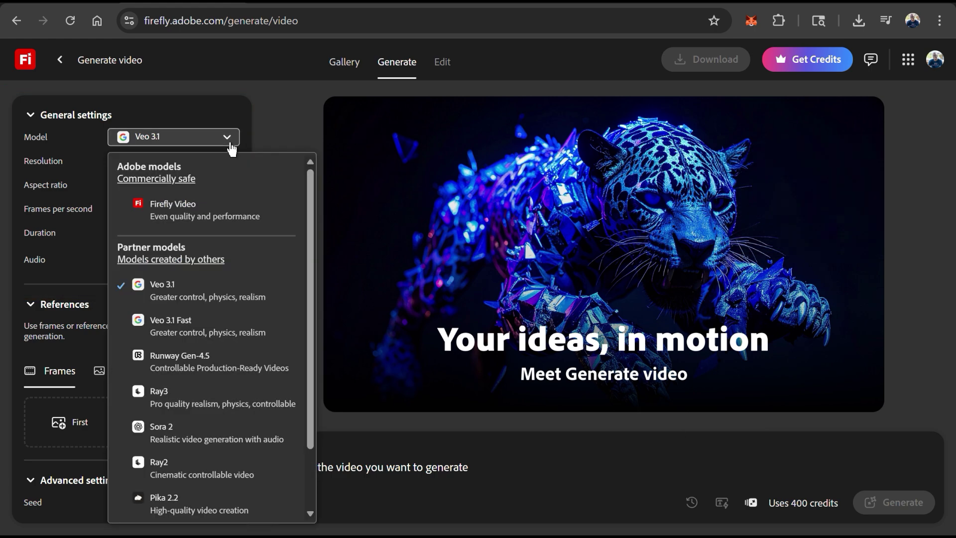
pyautogui.moveTo(311, 194); pyautogui.dragTo(313, 261)
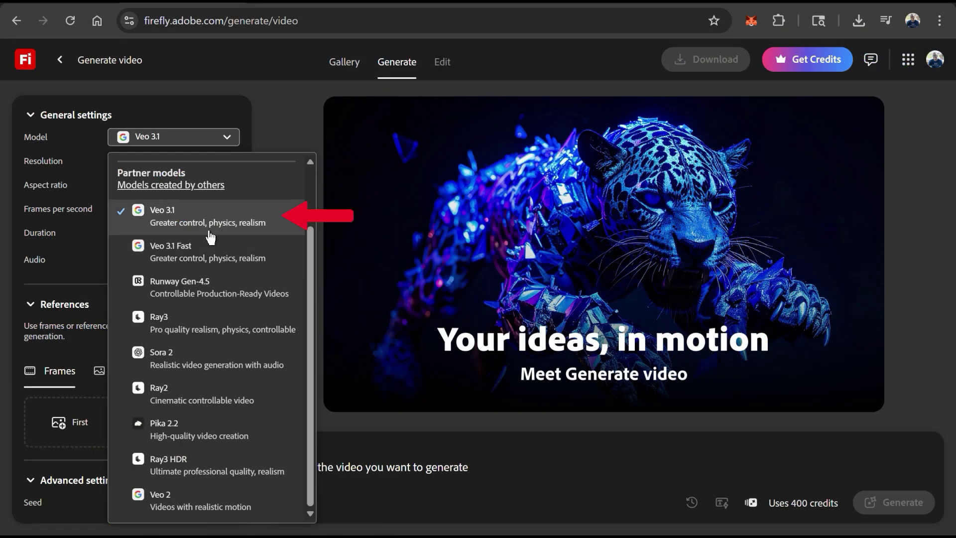
pyautogui.click(174, 232)
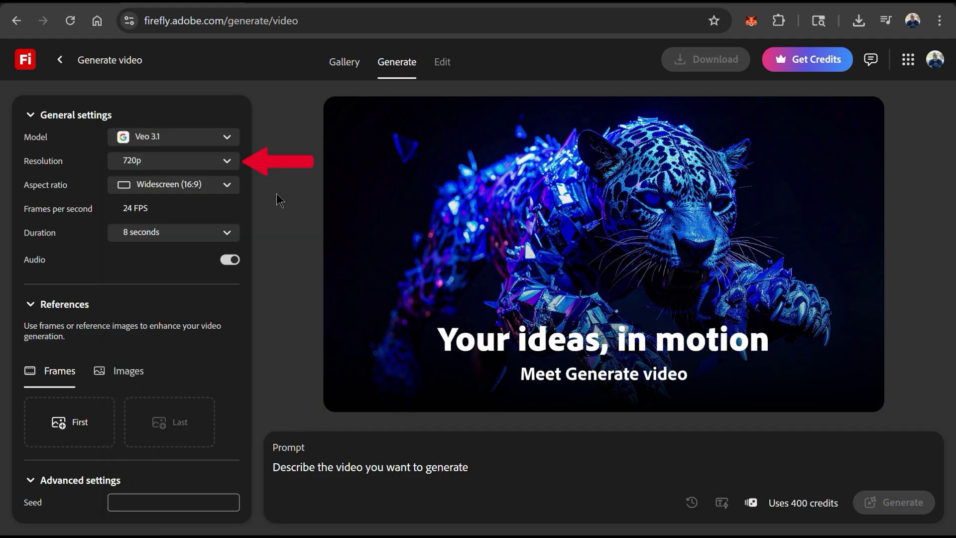
# Step: Review the available choices for the video's resolution, aspect ratio and duration
pyautogui.click(236, 167)
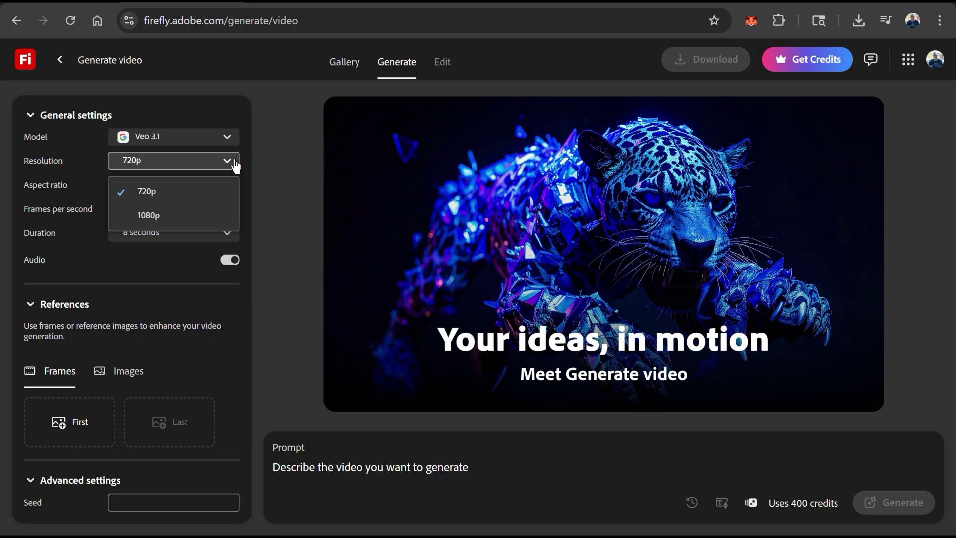
pyautogui.click(236, 167)
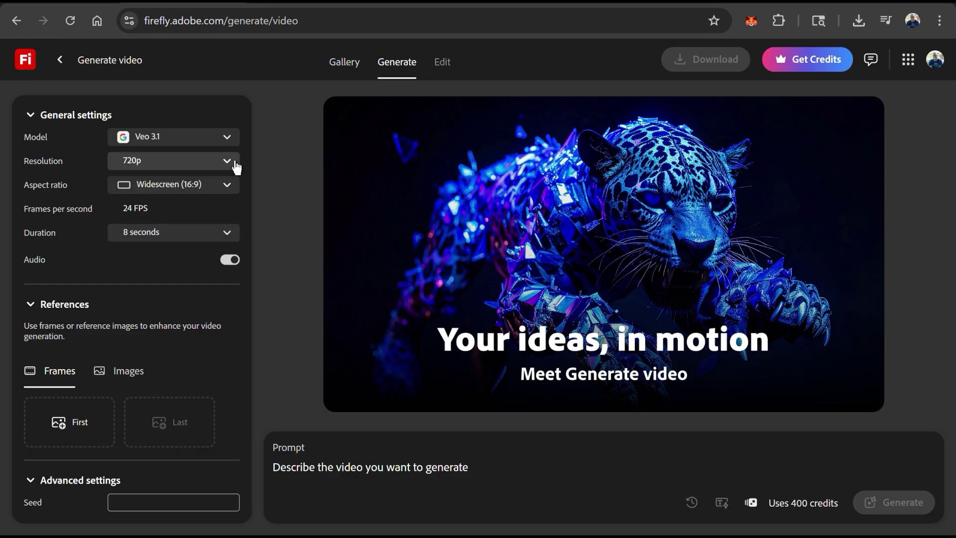
pyautogui.click(234, 194)
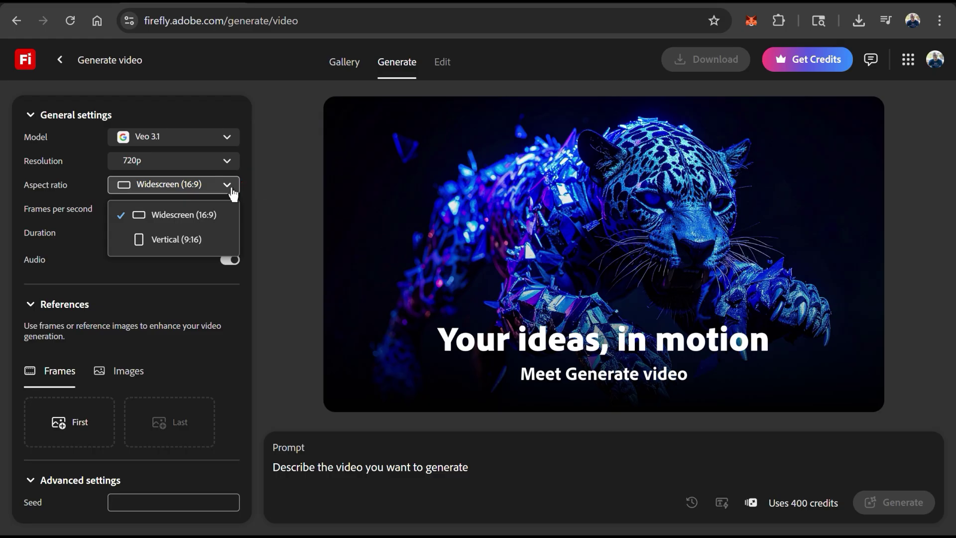
pyautogui.click(254, 208)
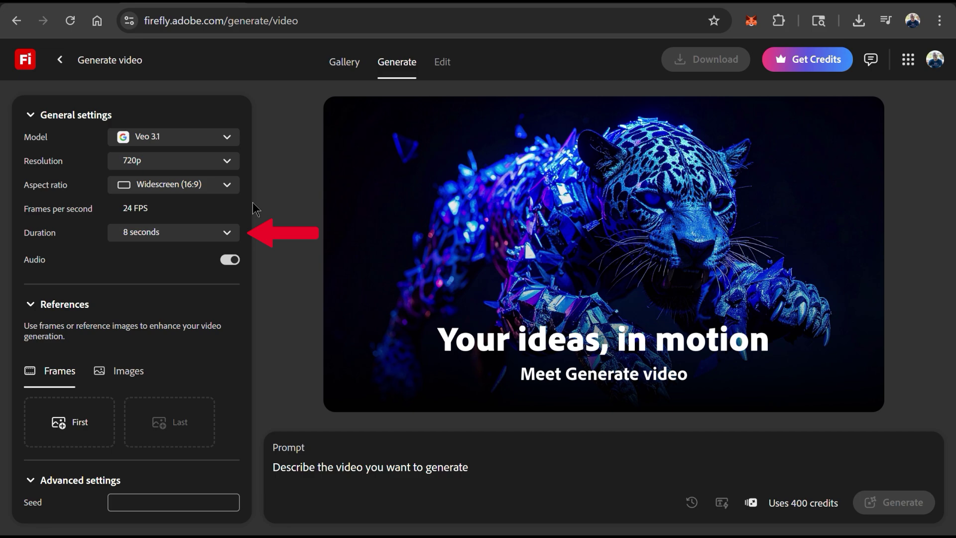
pyautogui.click(238, 233)
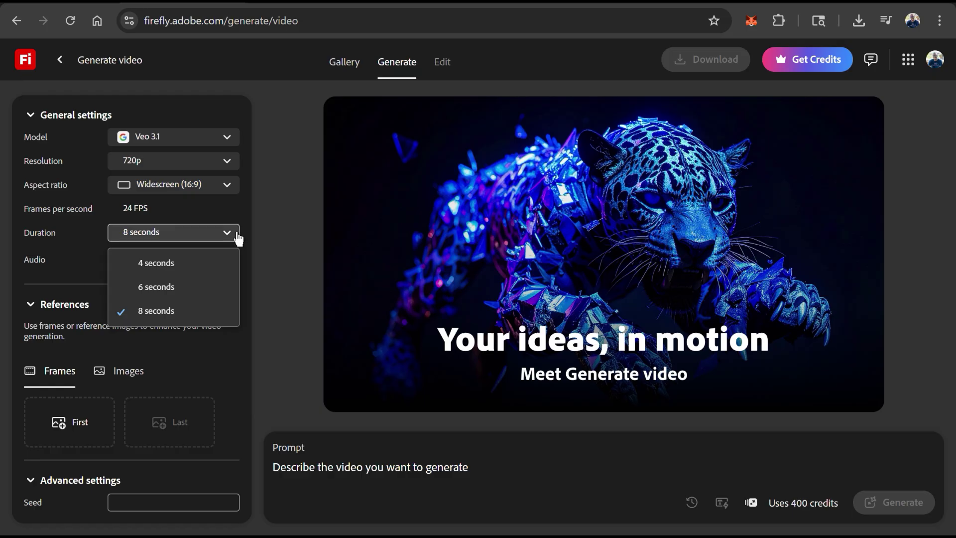
pyautogui.click(237, 239)
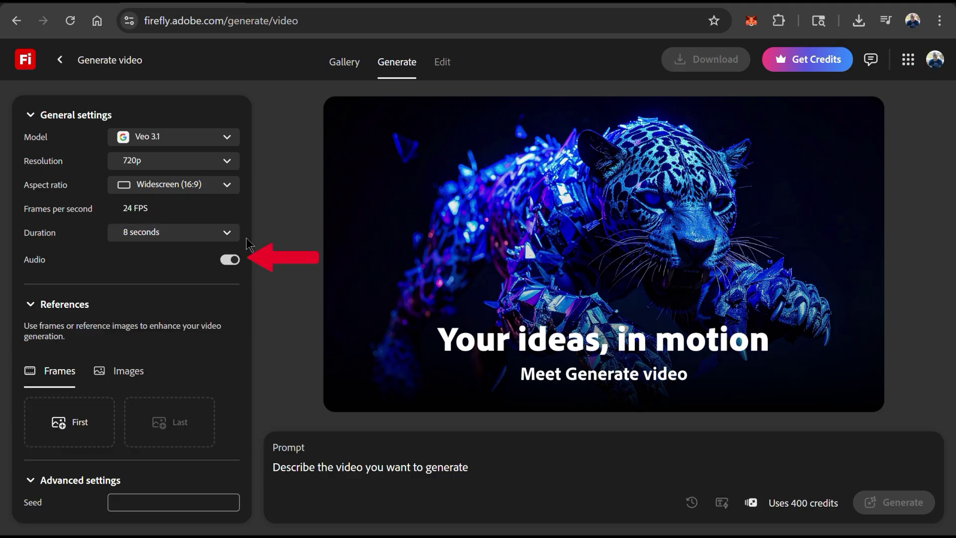
# Step: Check the audio setting and the Images and Frames options for references
pyautogui.click(229, 271)
pyautogui.click(227, 261)
pyautogui.click(229, 272)
pyautogui.click(229, 272)
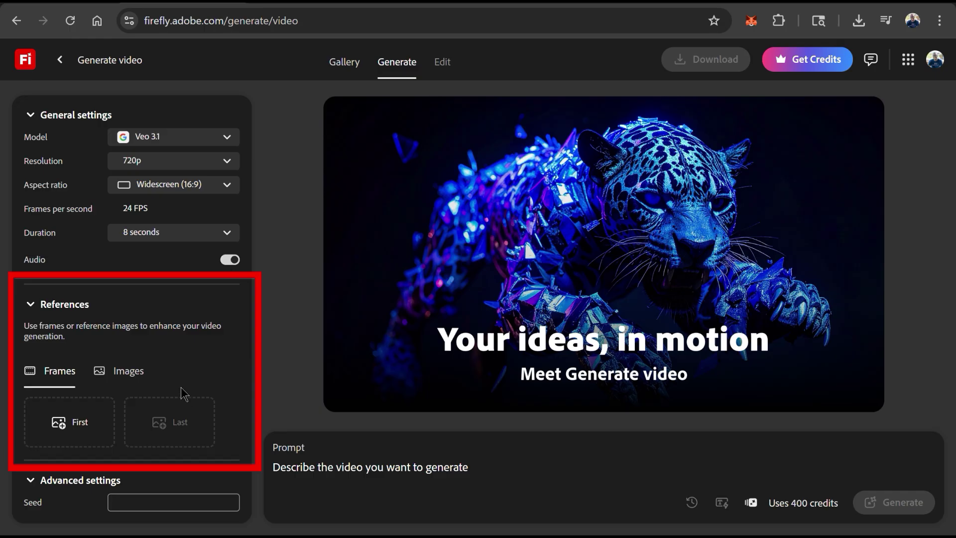
pyautogui.click(99, 372)
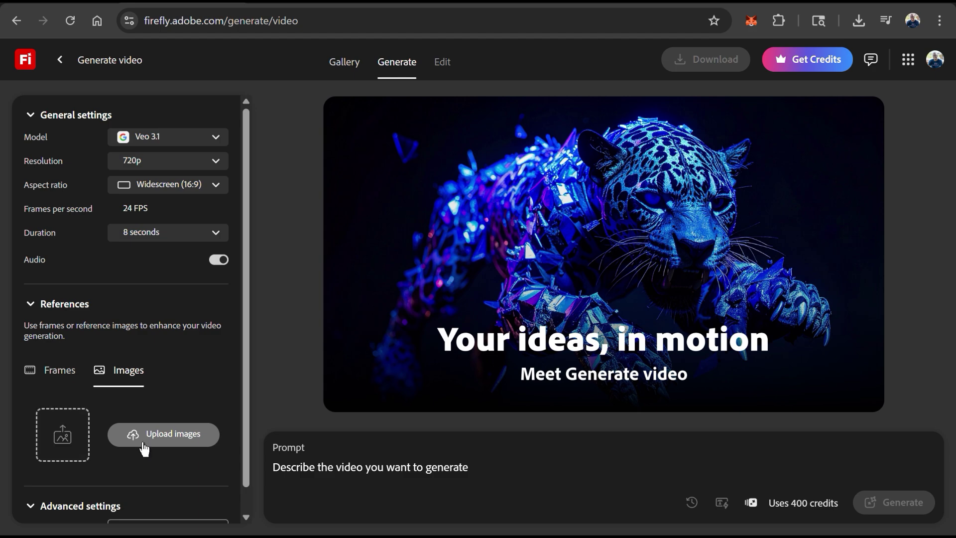
pyautogui.click(48, 371)
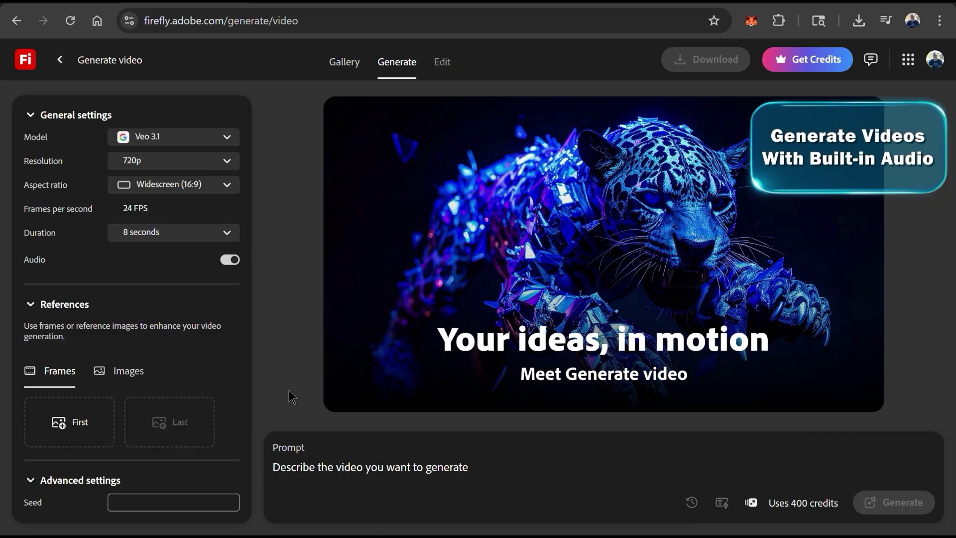
# Step: Generate a video of a futuristic spaceship blasting off from a desert launchpad at sunset, with roaring engines, synced flames, detailed smoke trails and ground tremors
pyautogui.click(352, 471)
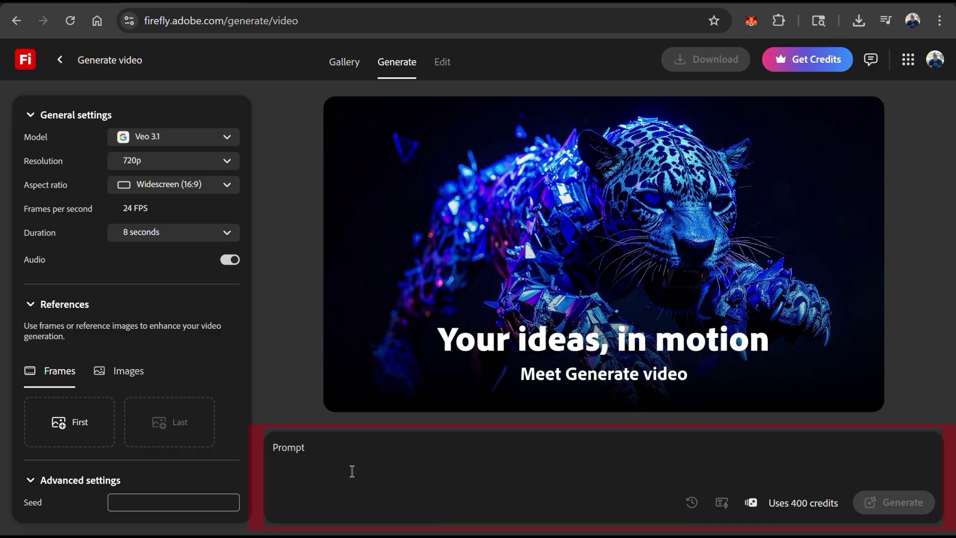
pyautogui.write('A futuristic s')
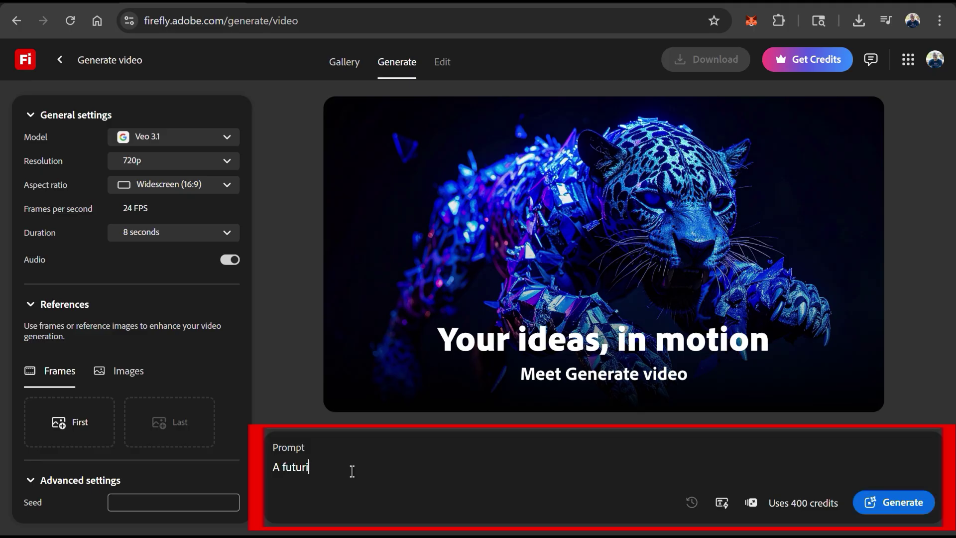
pyautogui.write('paceship blast')
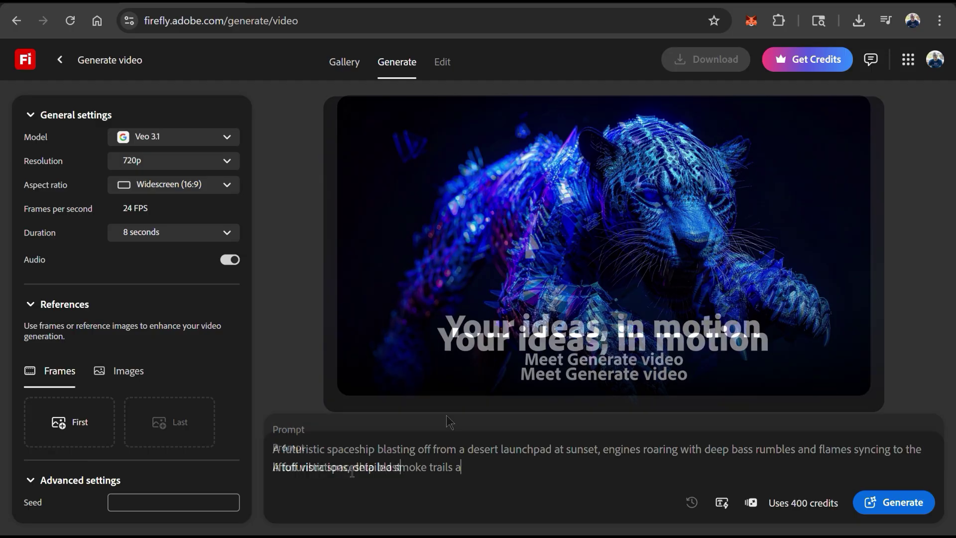
pyautogui.write('nd ground tremo')
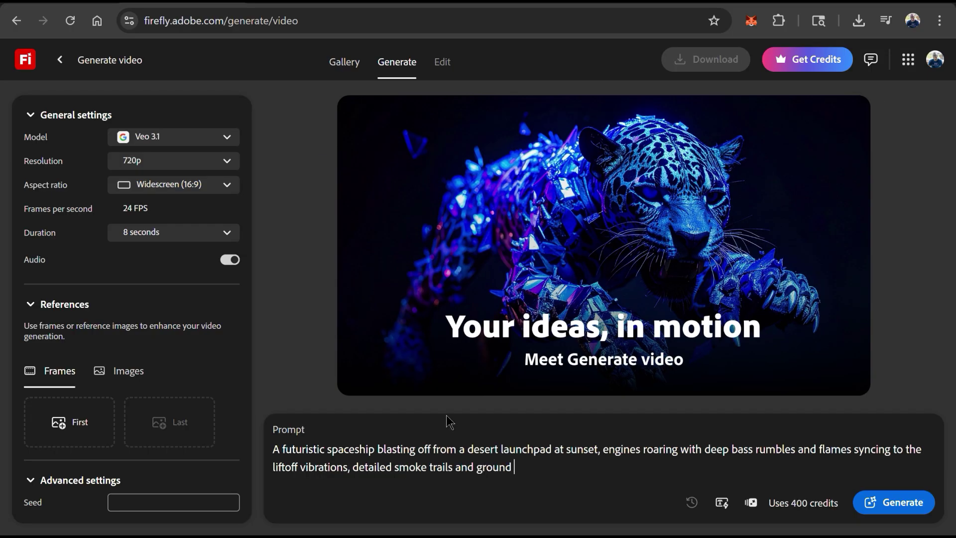
pyautogui.write('rs.')
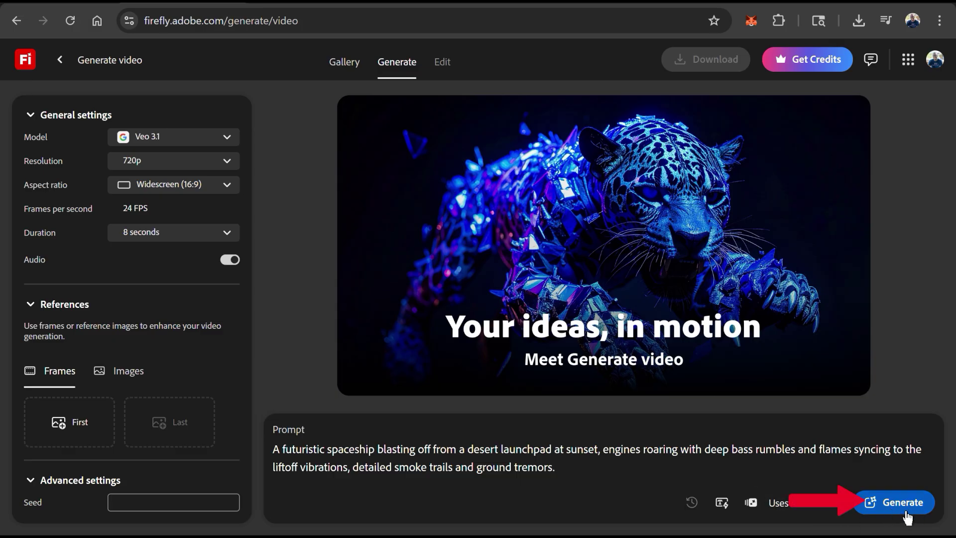
pyautogui.click(905, 511)
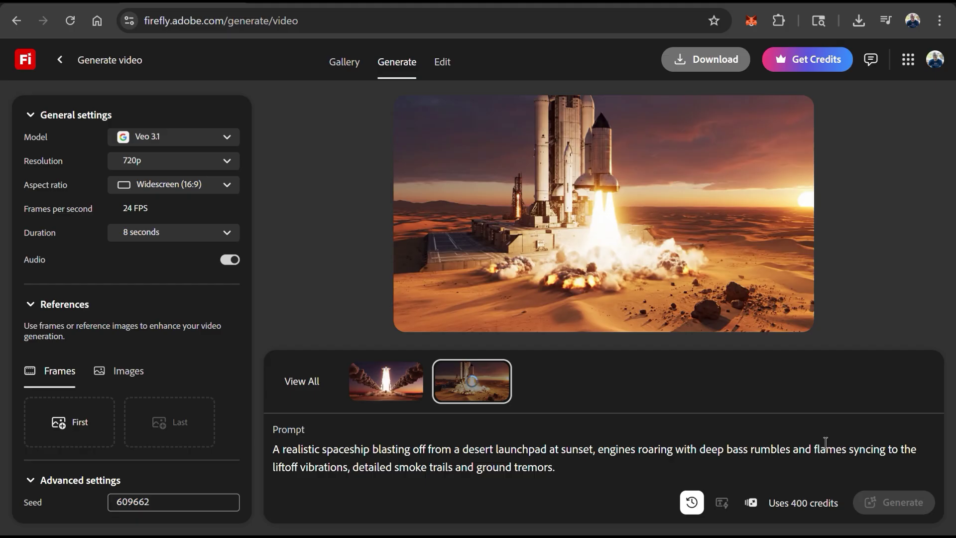
# Step: Play the generated spaceship launch video and download it
pyautogui.moveTo(459, 317)
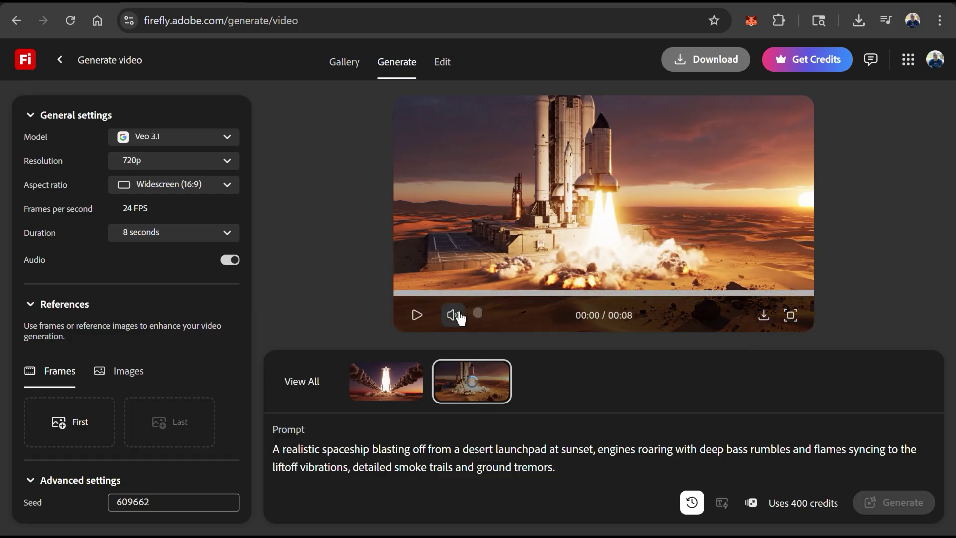
pyautogui.click(418, 314)
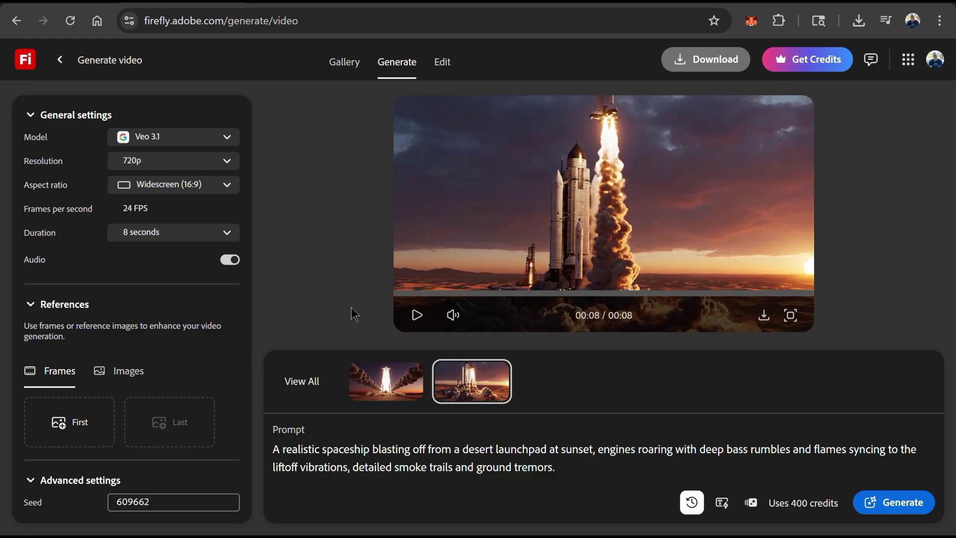
pyautogui.click(764, 316)
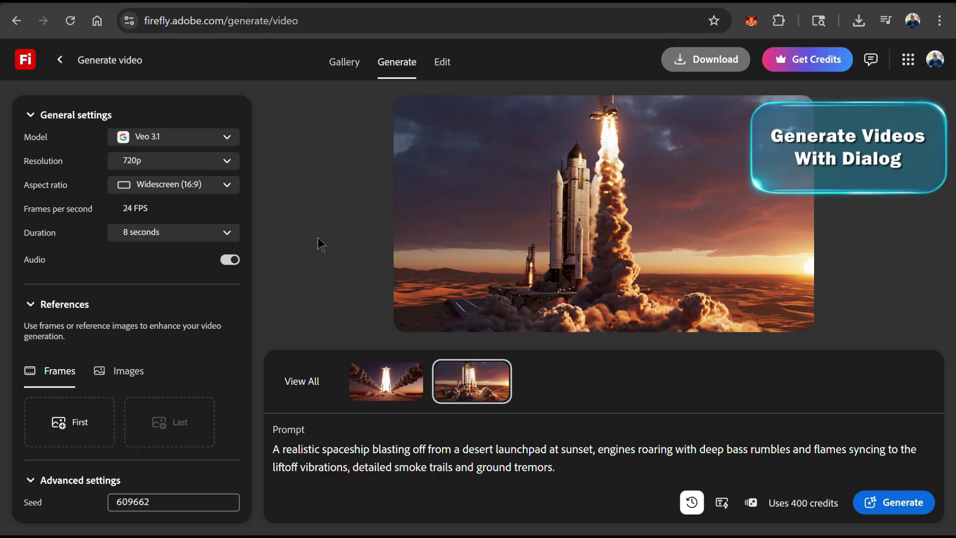
# Step: Replace the prompt with a spaceship command deck scene containing 'Engage hyperdrive now!' and the AI's 'Hyperdrive initiated and destination locked.', and generate the video
pyautogui.tripleClick(476, 450)
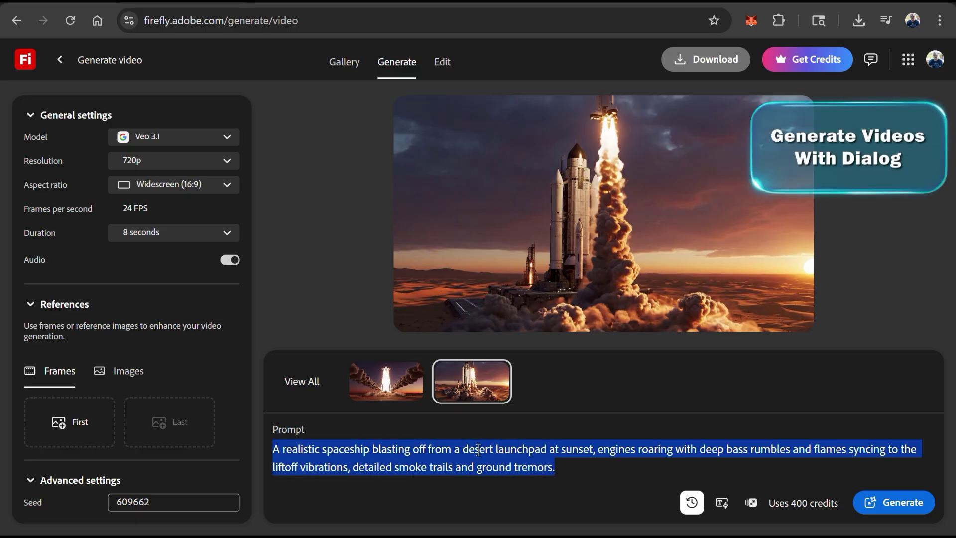
pyautogui.press('BackSpace')
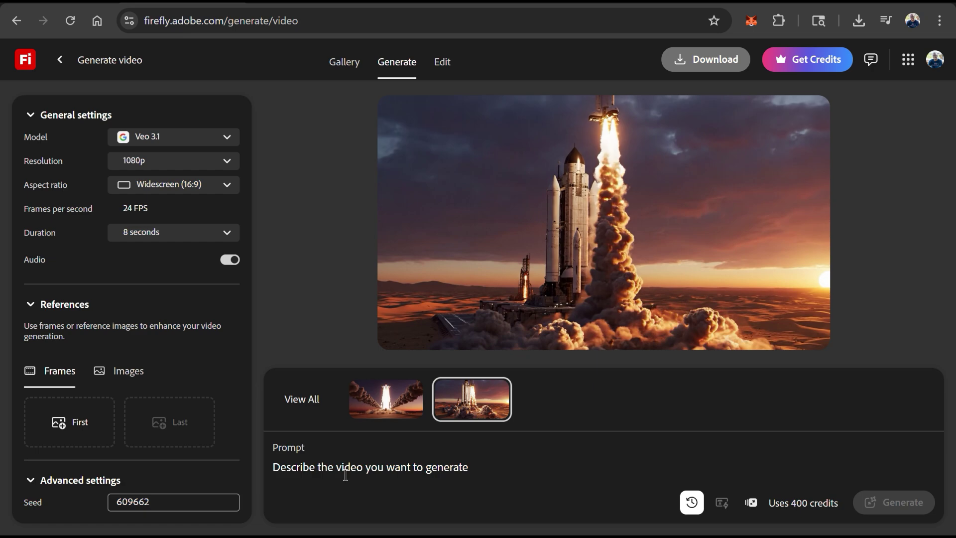
pyautogui.click(346, 475)
pyautogui.write('Insi')
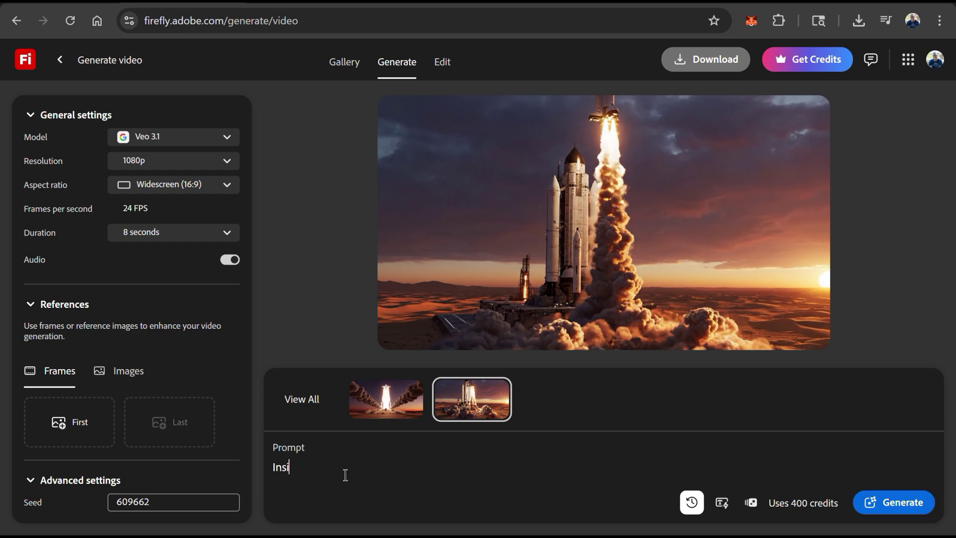
pyautogui.write('de a sleek spac')
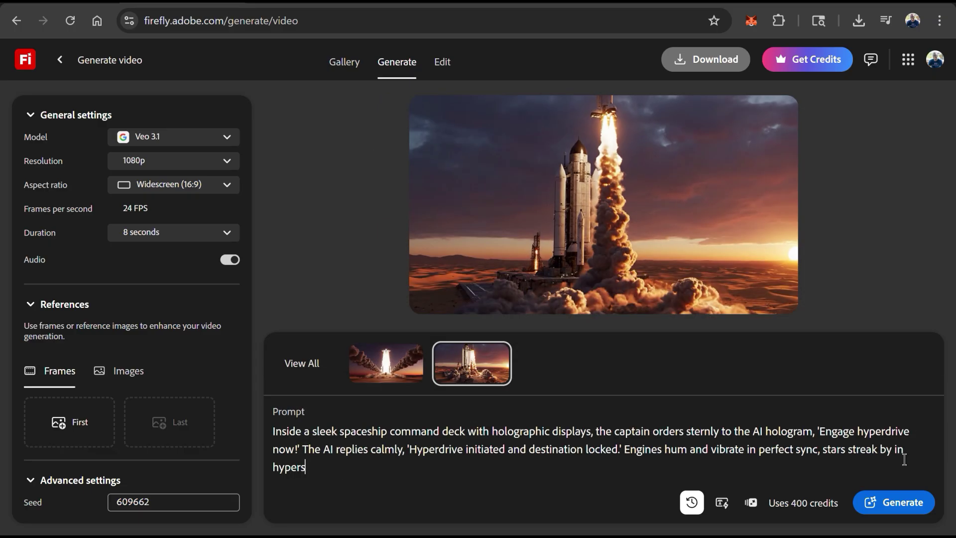
pyautogui.write('pace jump.')
pyautogui.click(904, 512)
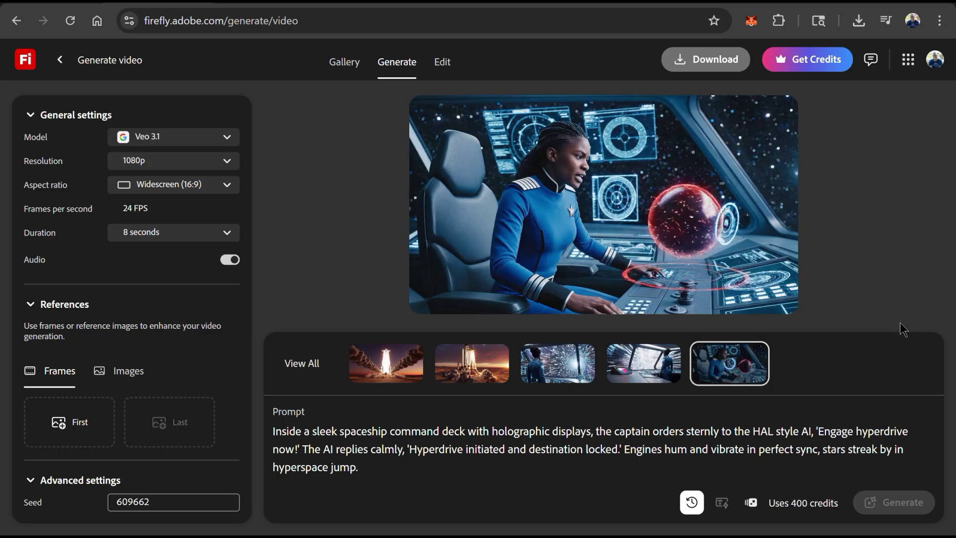
# Step: Play the generated command deck dialog video and download it
pyautogui.moveTo(634, 292)
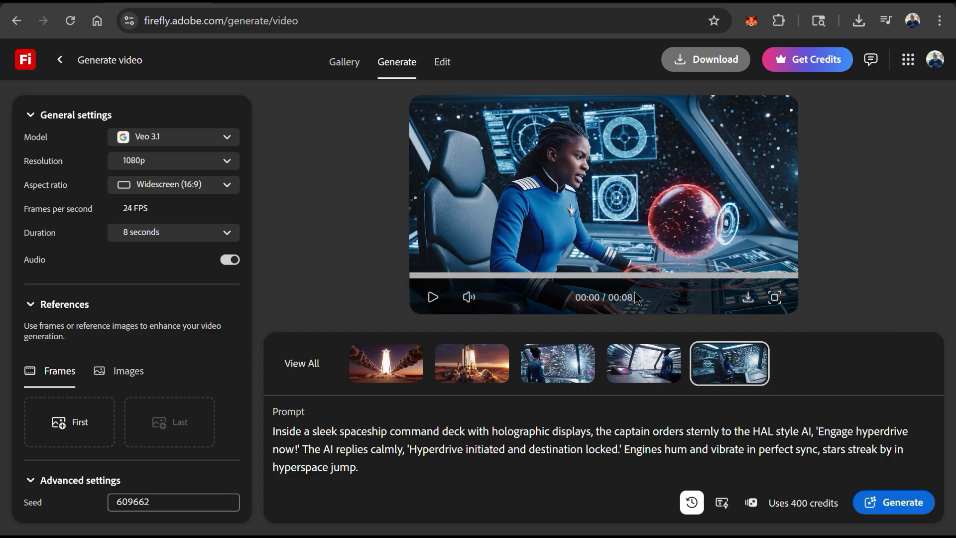
pyautogui.click(431, 298)
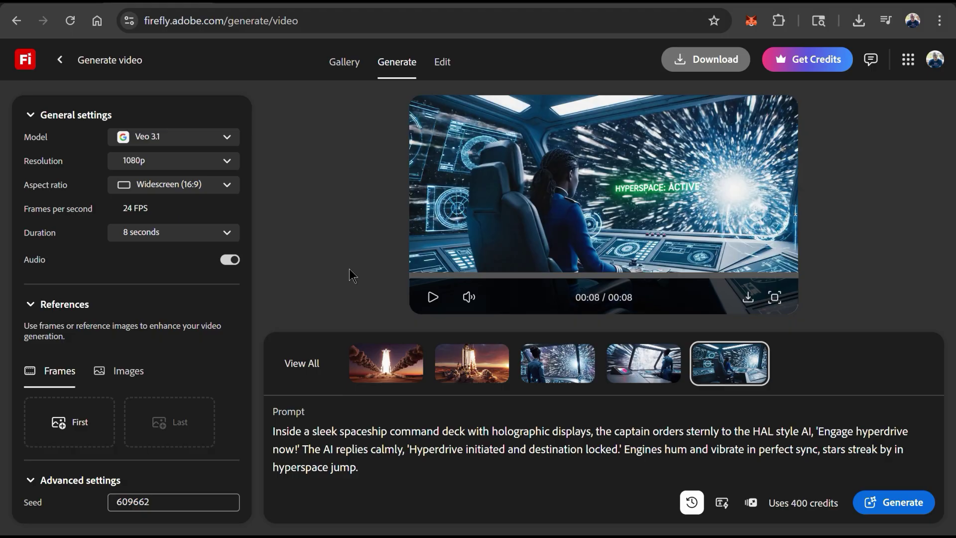
pyautogui.click(748, 298)
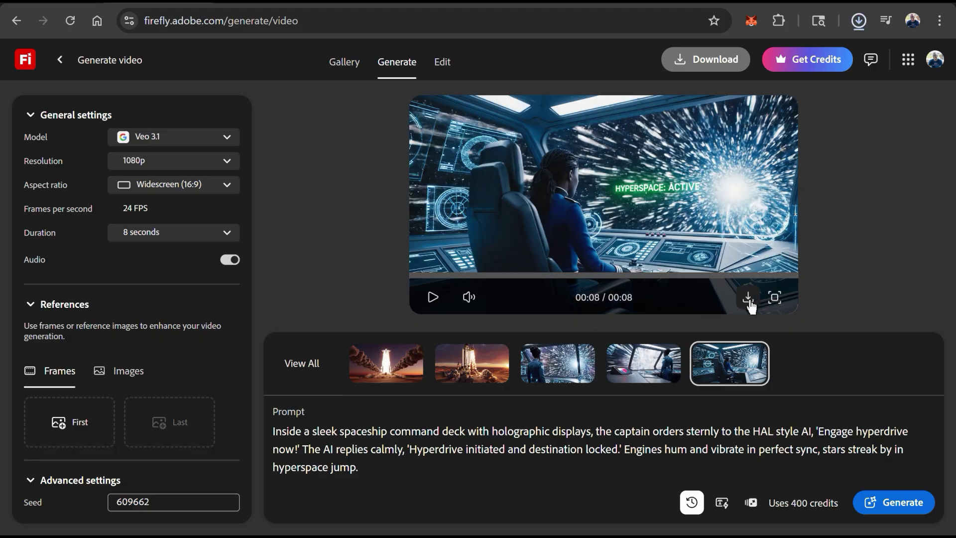
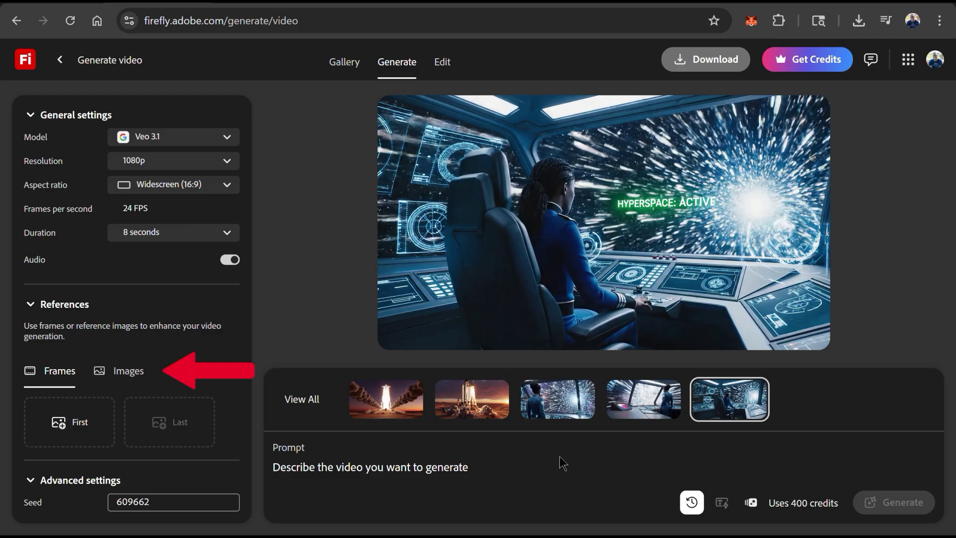
# Step: Switch the references to images and upload the 'Image to Video - Bike Picx' file from the device
pyautogui.moveTo(559, 456); pyautogui.dragTo(122, 377)
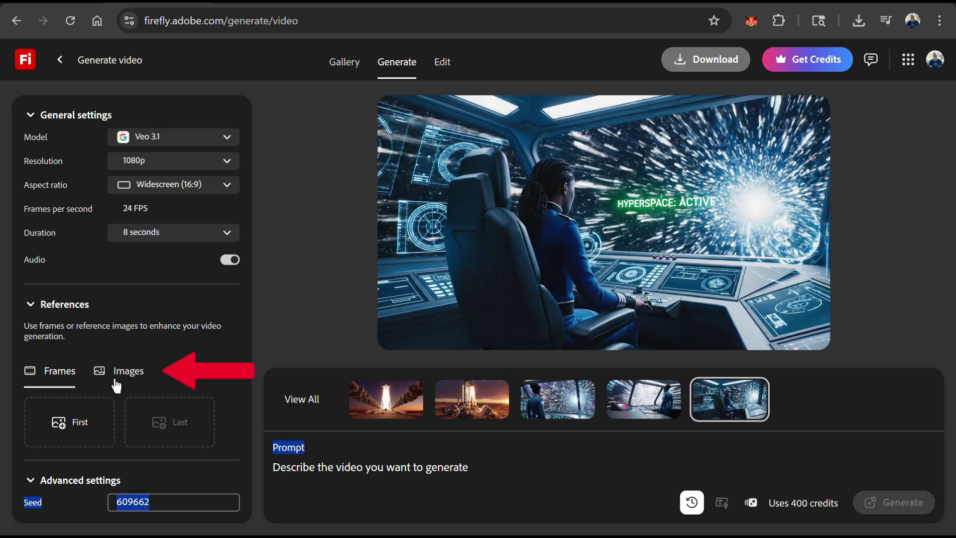
pyautogui.click(122, 382)
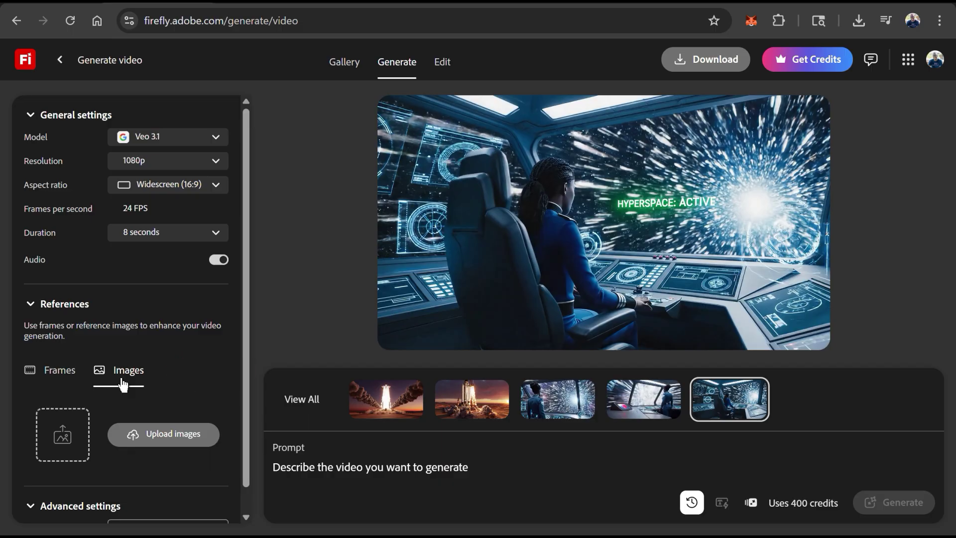
pyautogui.click(168, 446)
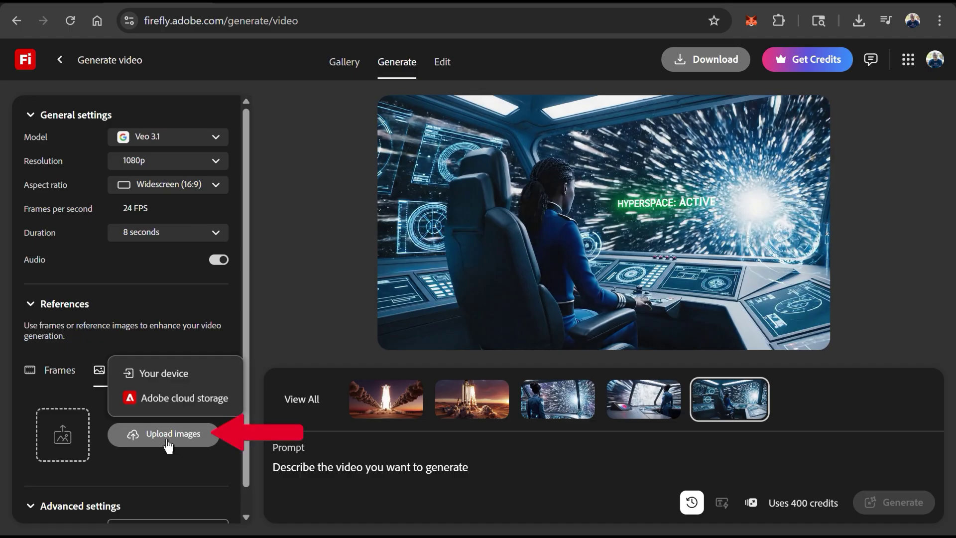
pyautogui.click(167, 375)
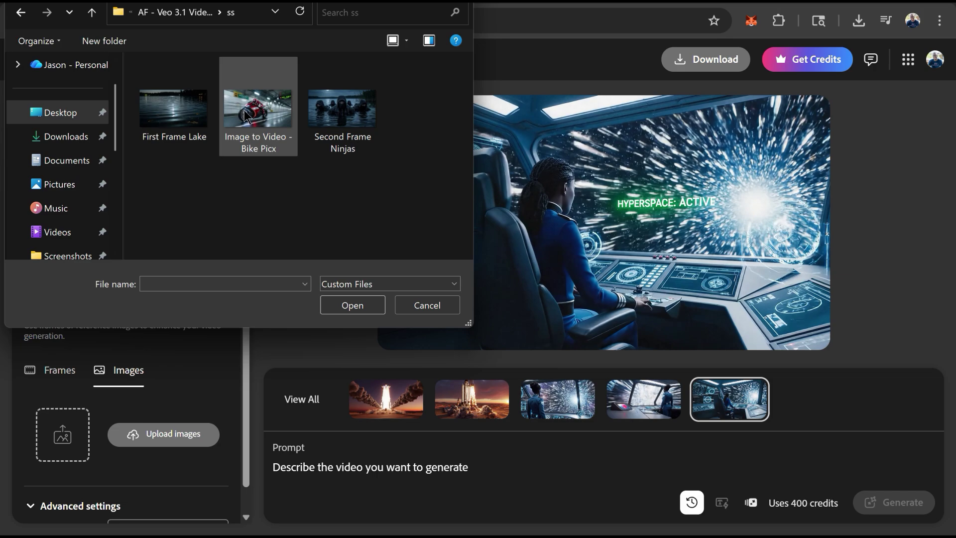
pyautogui.doubleClick(245, 114)
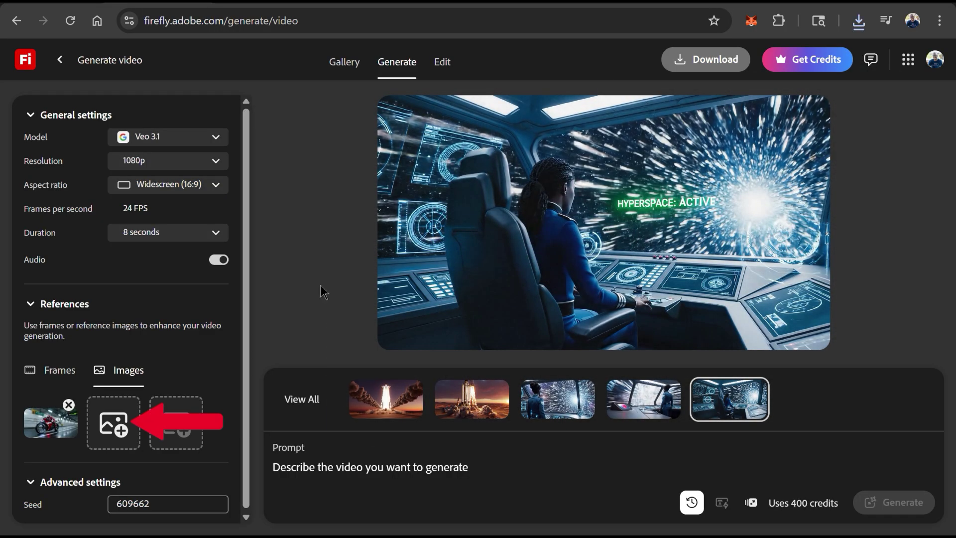
# Step: Add the drone picture from the device as the second reference image
pyautogui.click(119, 430)
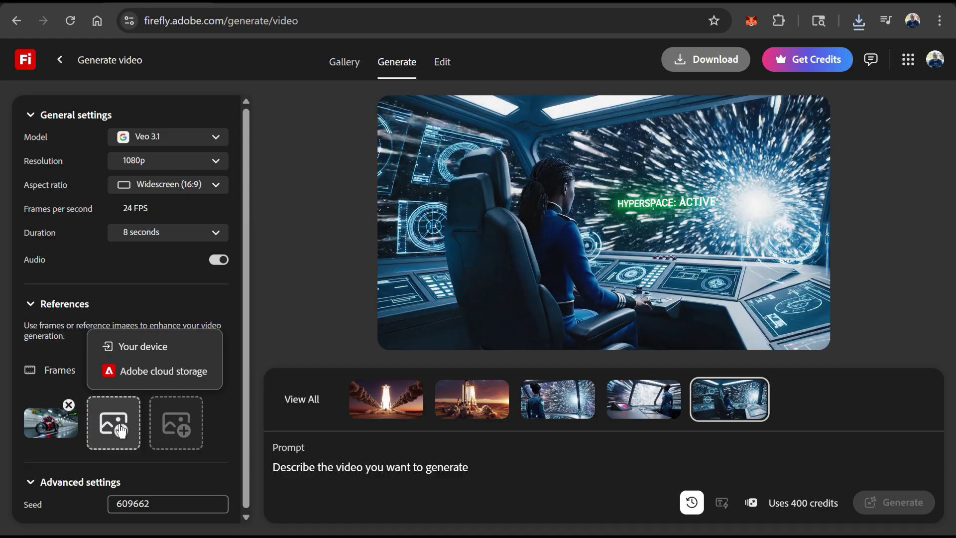
pyautogui.click(153, 352)
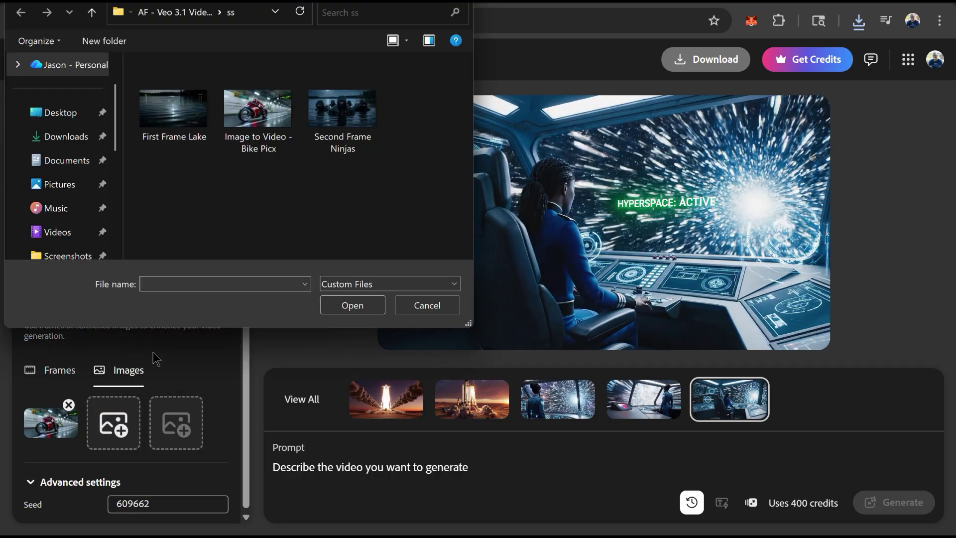
pyautogui.click(67, 160)
pyautogui.doubleClick(251, 191)
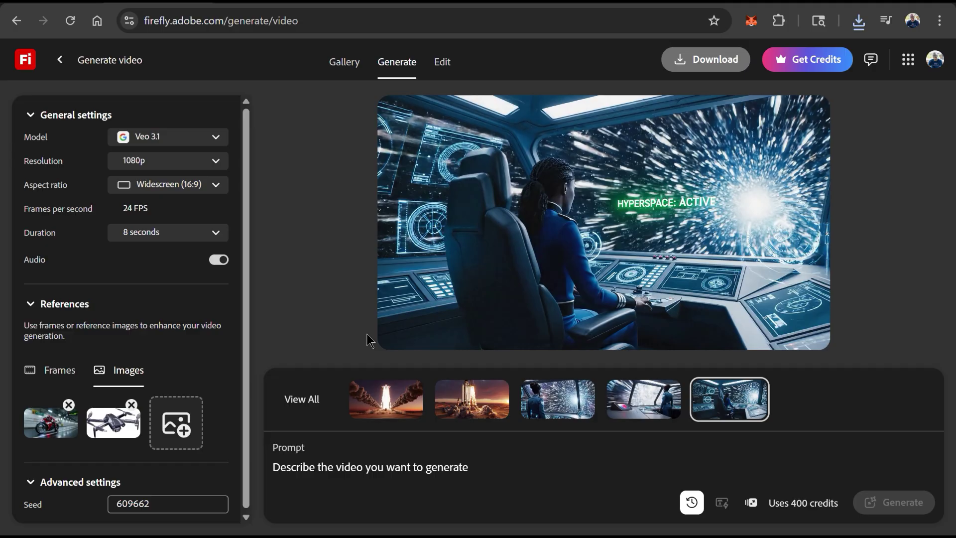
# Step: Enter the street bike tunnel prompt, end it with 'Drone following and filming the bike.', and generate the video
pyautogui.click(385, 470)
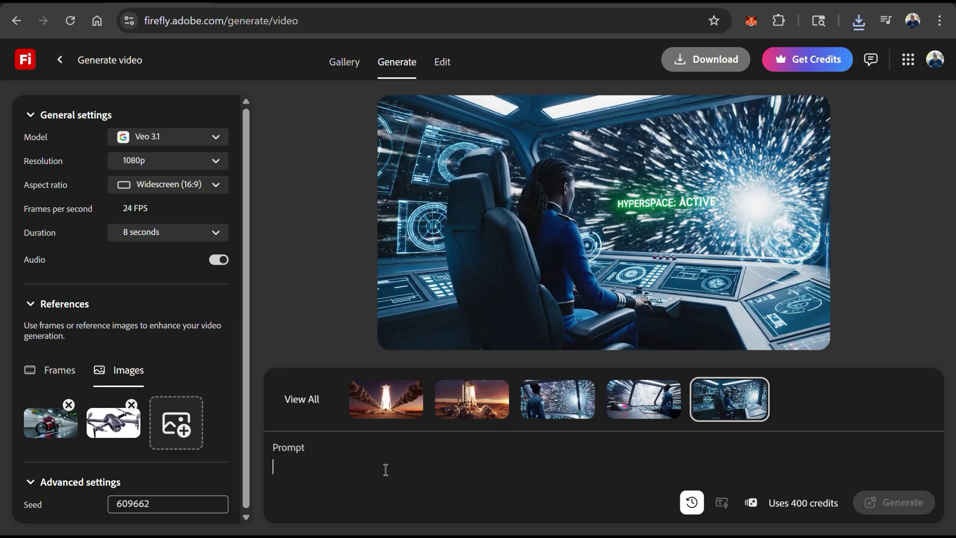
pyautogui.hotkey('ctrl', 'v')
pyautogui.write('filming the ')
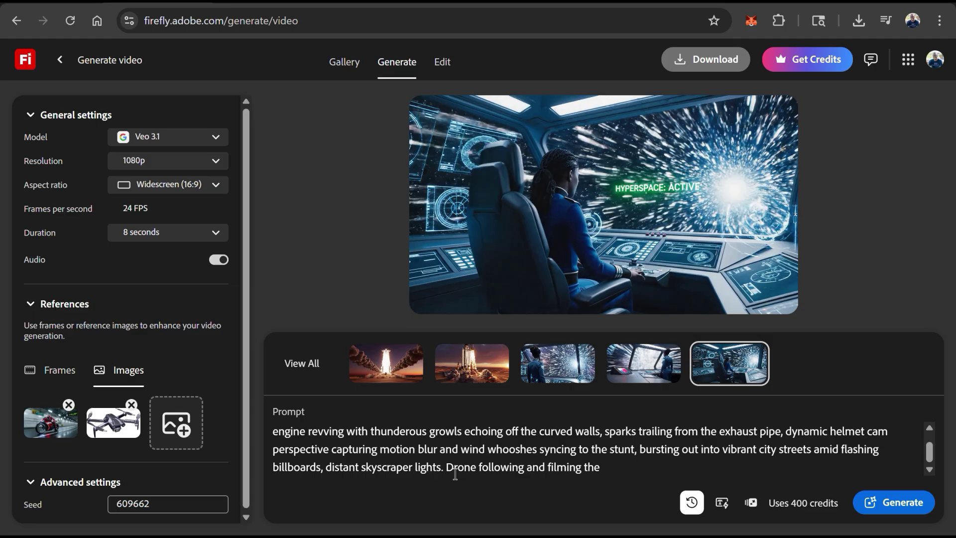
pyautogui.write('bike.')
pyautogui.click(893, 513)
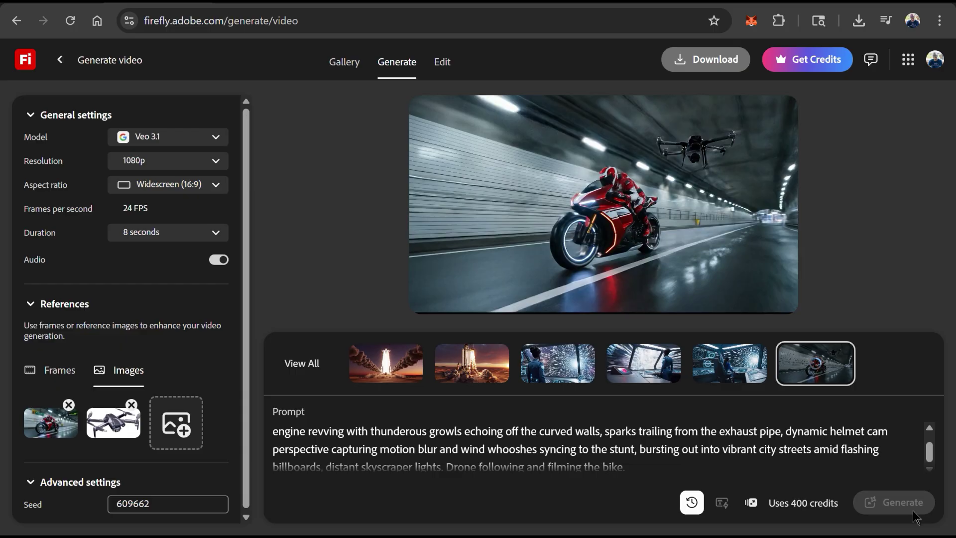
# Step: Play the generated motorcycle and drone video and download it
pyautogui.moveTo(418, 311)
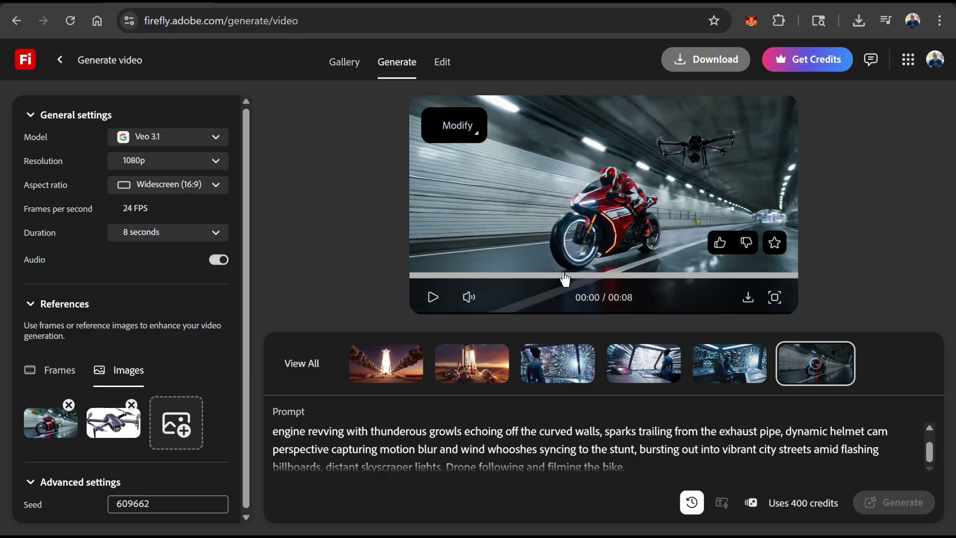
pyautogui.click(433, 297)
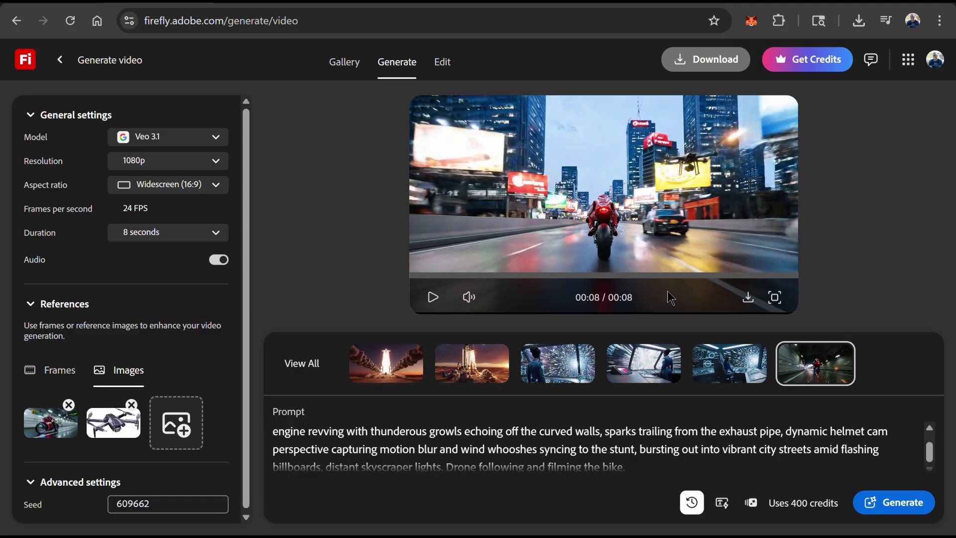
pyautogui.click(747, 301)
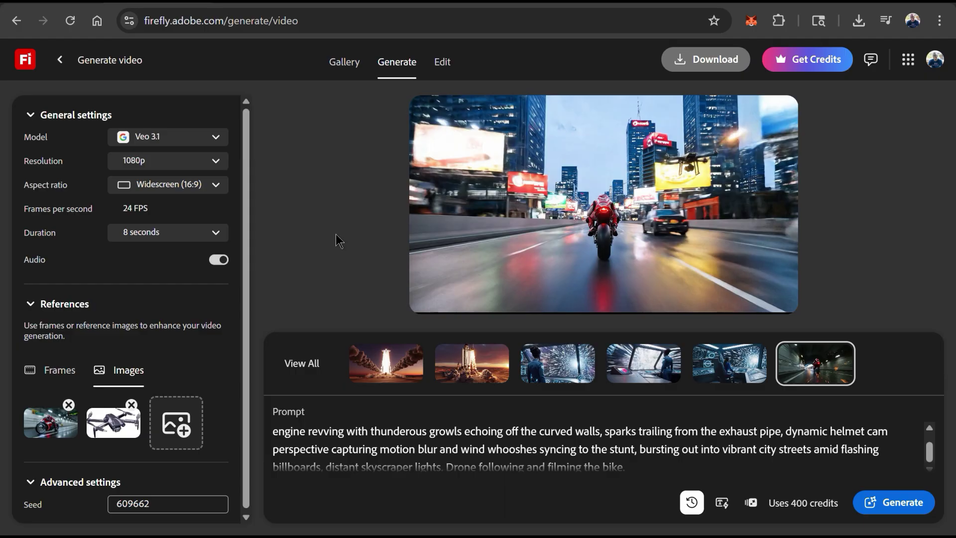
# Step: Remove the drone and bike reference images and switch the references to frames
pyautogui.click(132, 404)
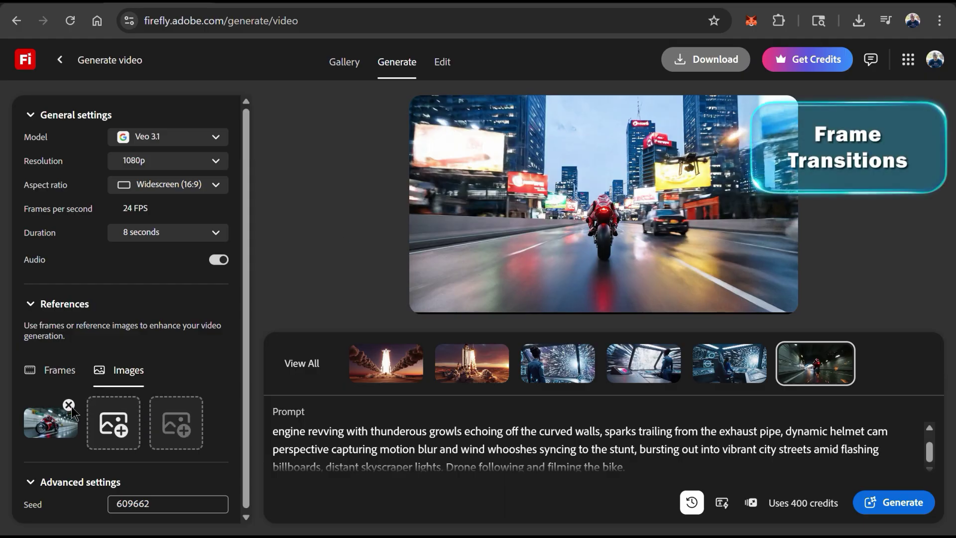
pyautogui.click(69, 404)
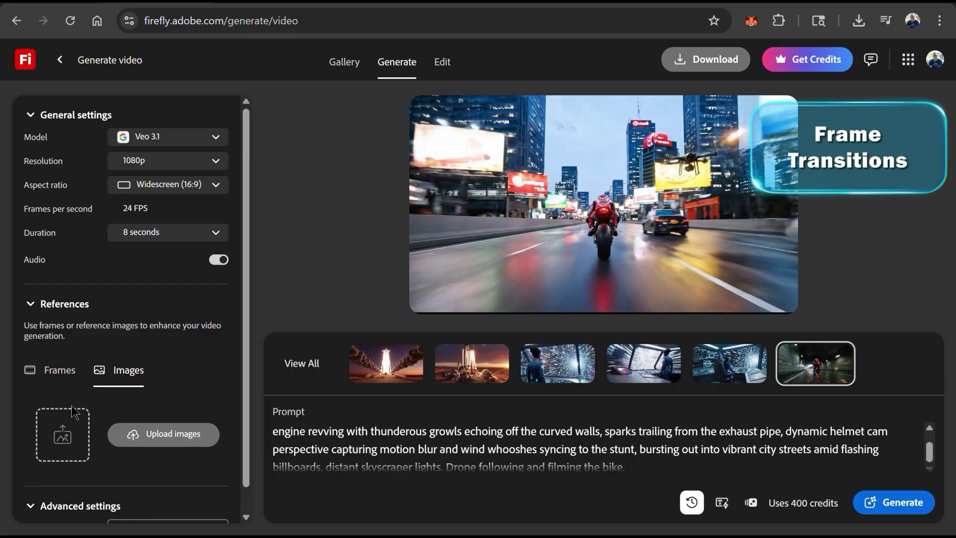
pyautogui.click(60, 373)
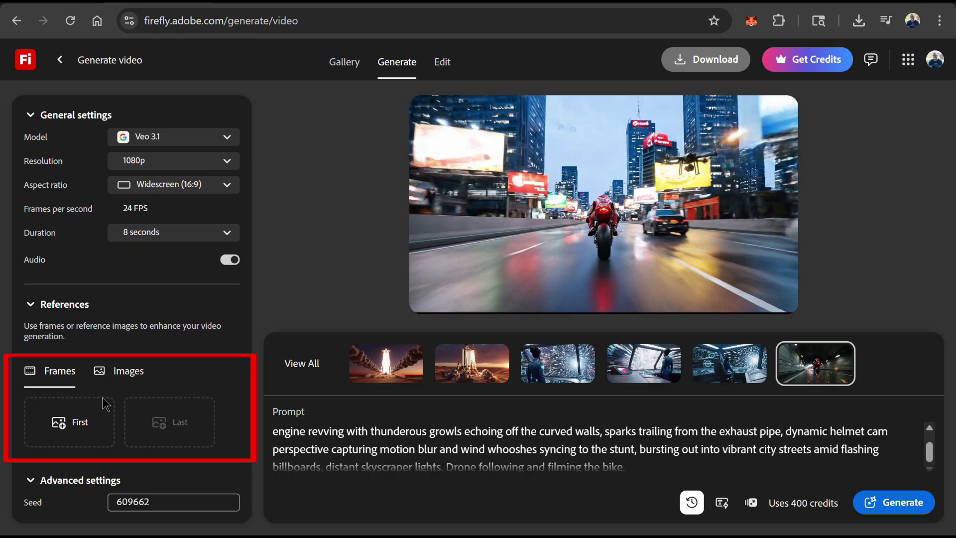
# Step: Upload 'First Frame Lake' from the device's ss folder as the first frame and close its preview
pyautogui.click(75, 431)
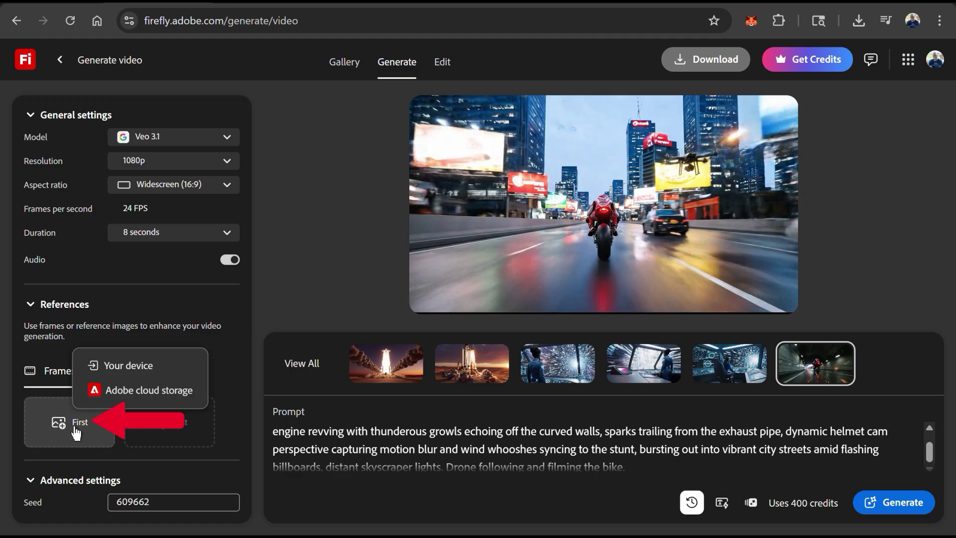
pyautogui.click(125, 367)
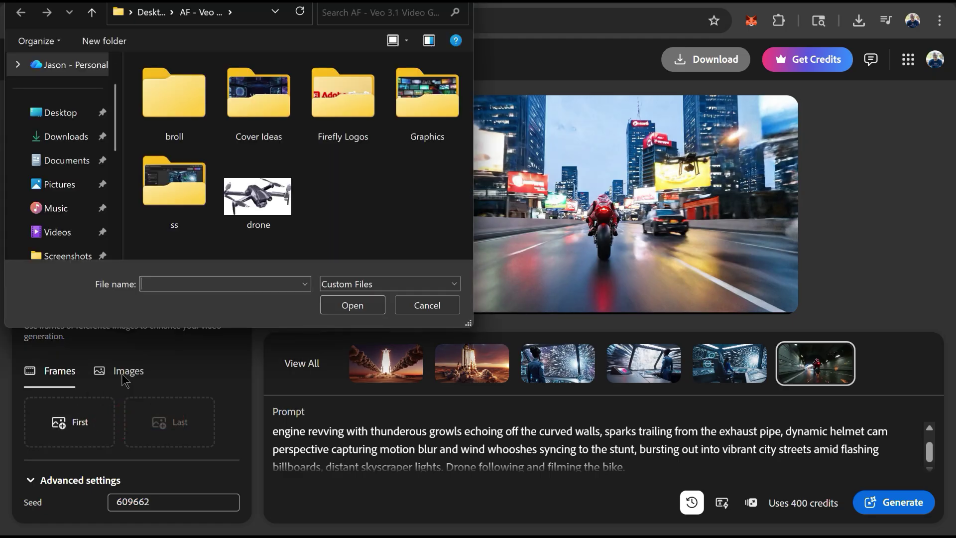
pyautogui.doubleClick(175, 187)
pyautogui.doubleClick(238, 115)
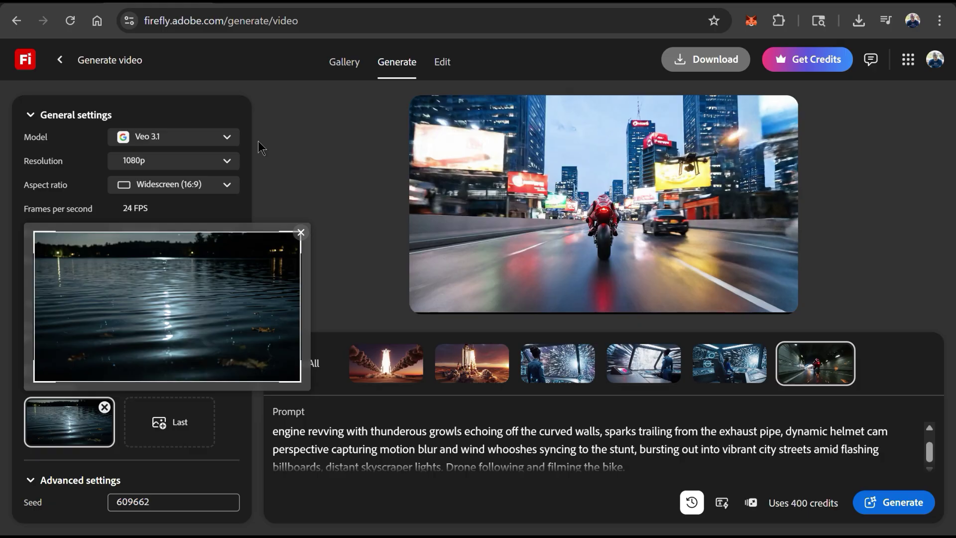
pyautogui.click(290, 190)
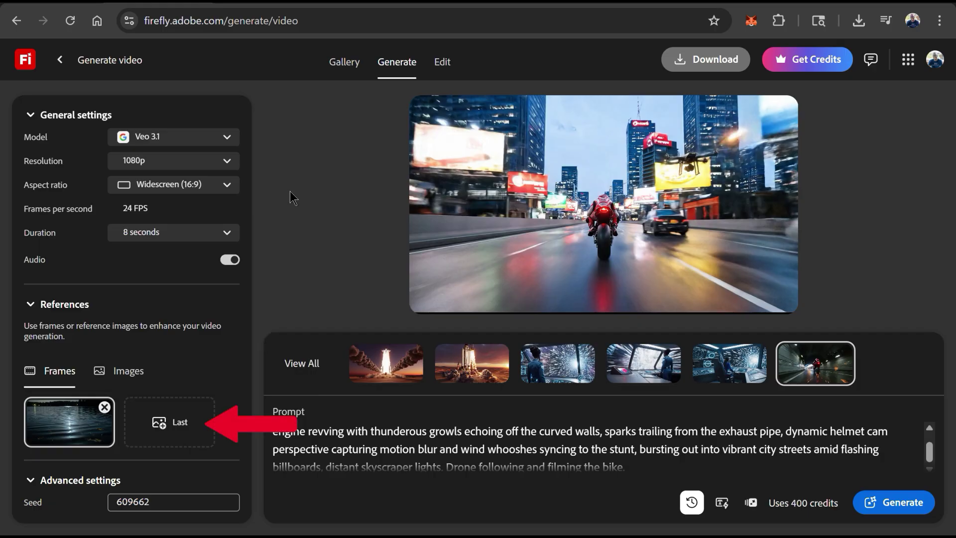
# Step: Upload 'Second Frame Ninjas' from the device as the last frame
pyautogui.click(184, 444)
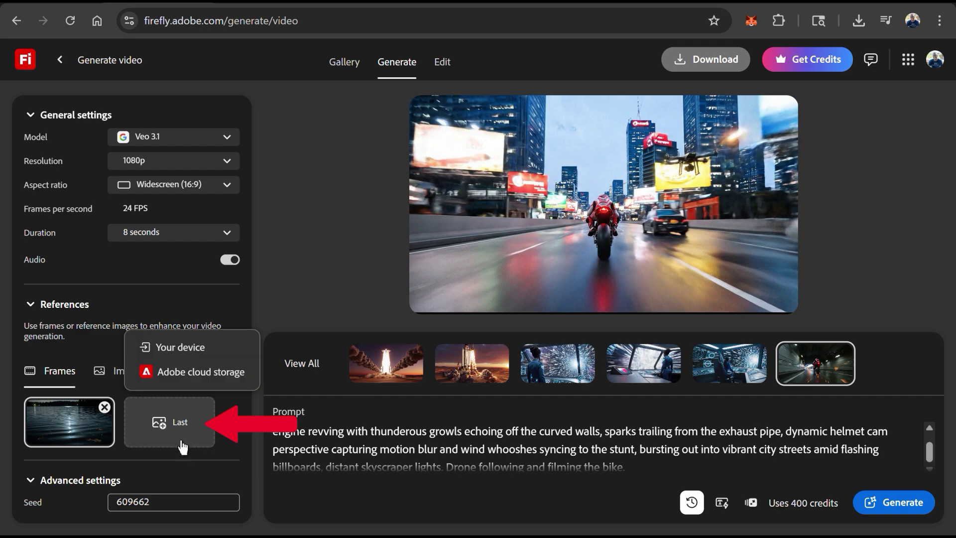
pyautogui.click(173, 352)
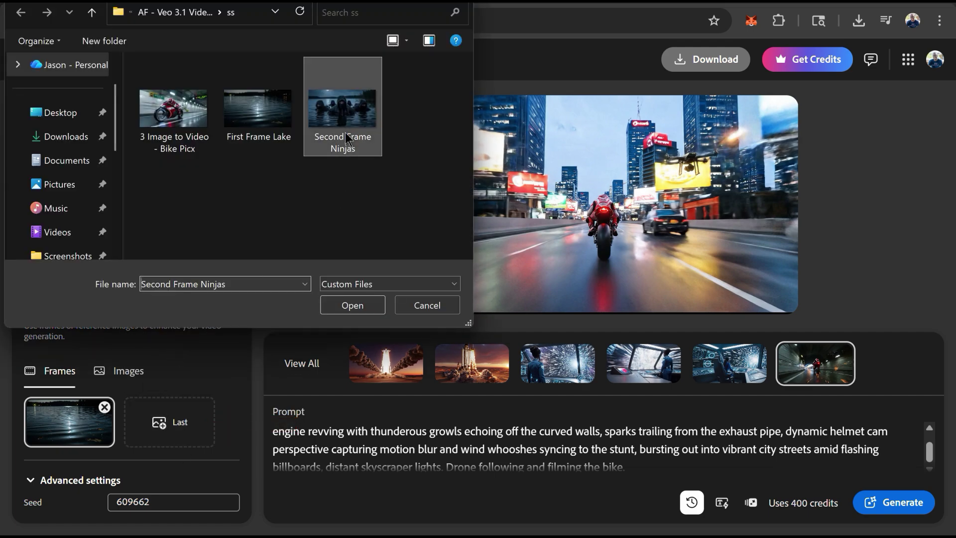
pyautogui.doubleClick(343, 114)
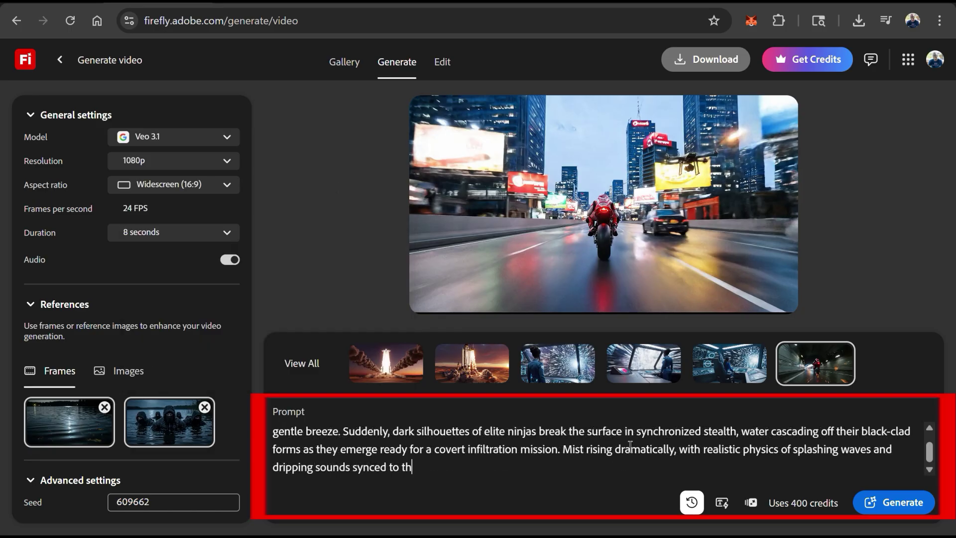
# Step: Complete the tranquil lake to emerging ninjas transition prompt with 'dripping sounds synced to their movements.' and generate the video
pyautogui.write('eir movements.')
pyautogui.scroll(2, 653, 465)
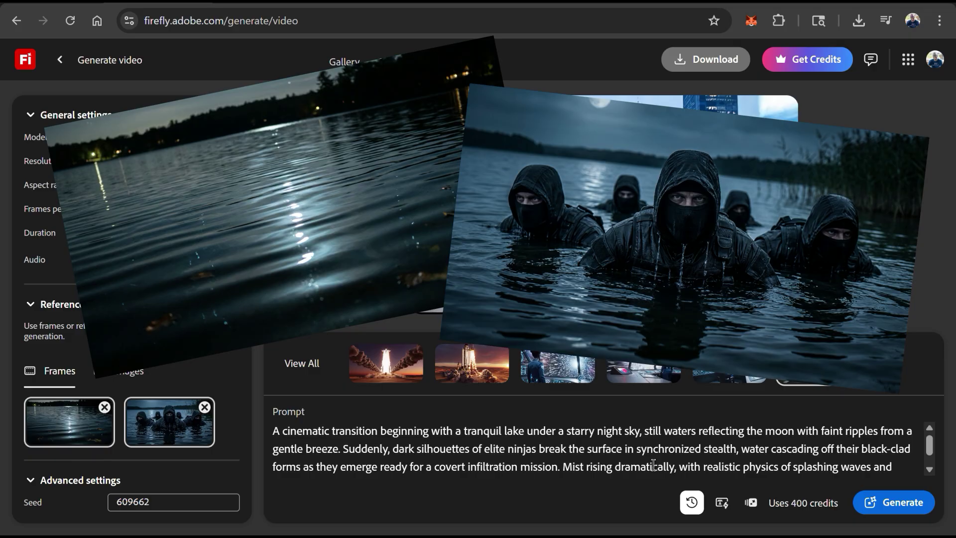
pyautogui.scroll(-1, 653, 465)
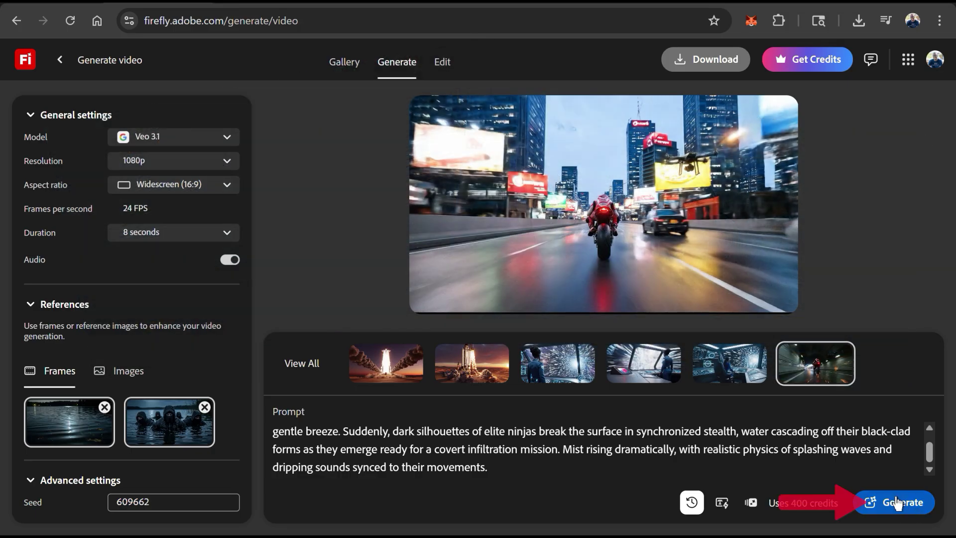
pyautogui.click(890, 516)
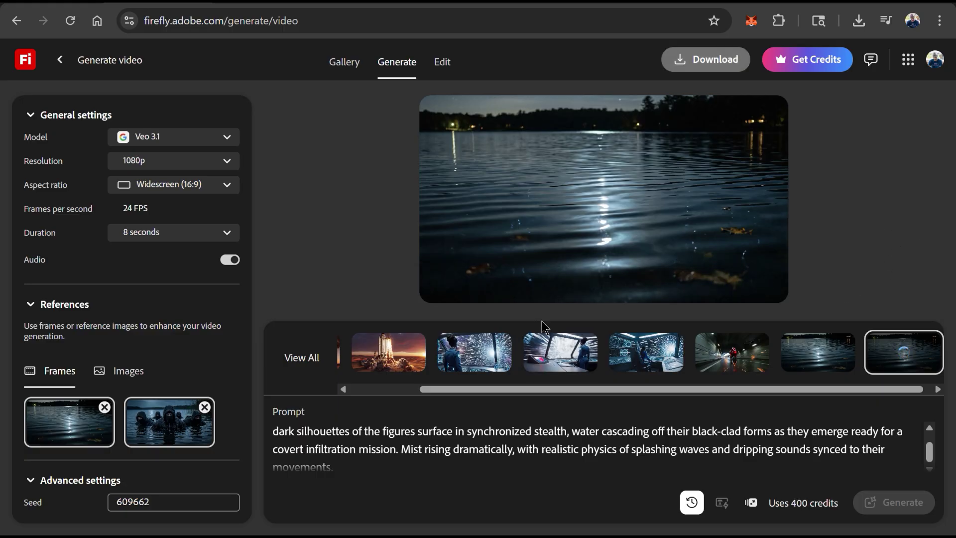
# Step: Play the generated lake transition video, download it and dismiss the download list
pyautogui.click(438, 286)
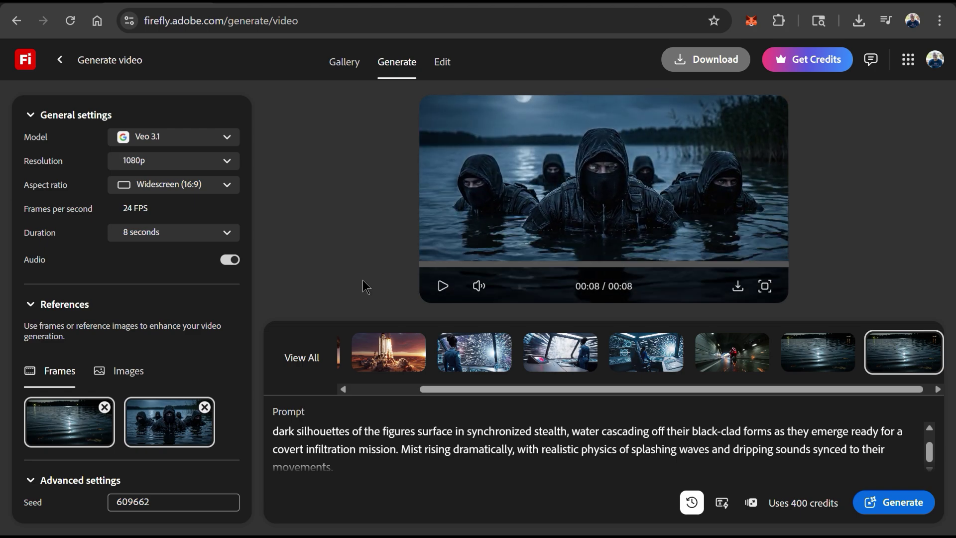
pyautogui.click(743, 291)
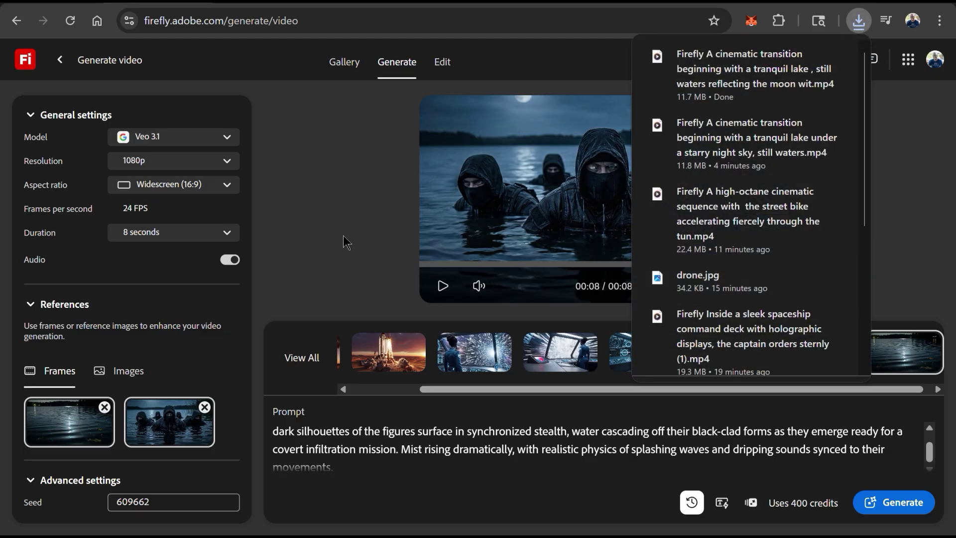
pyautogui.click(343, 236)
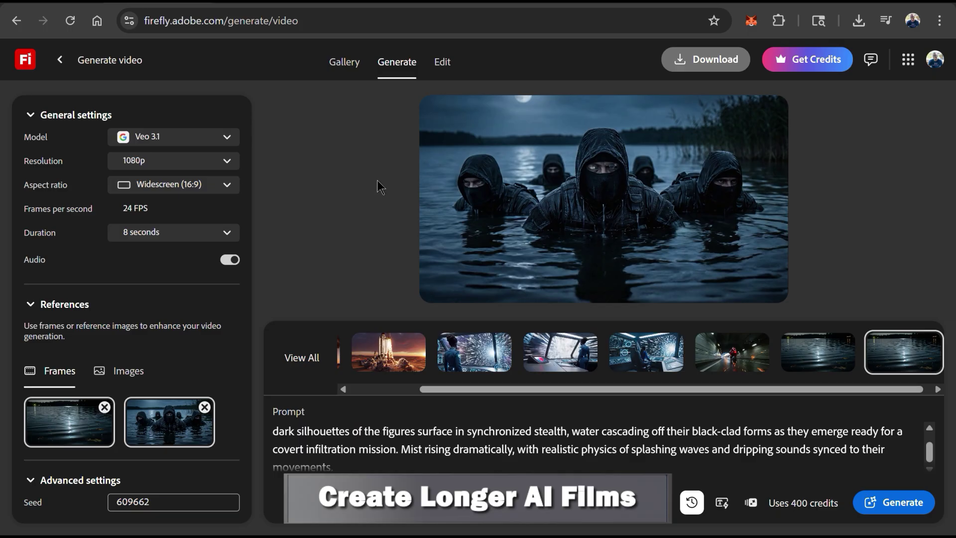
# Step: Clear the lake transition prompt and remove both the last and first frame images
pyautogui.hotkey('ctrl', 'a')
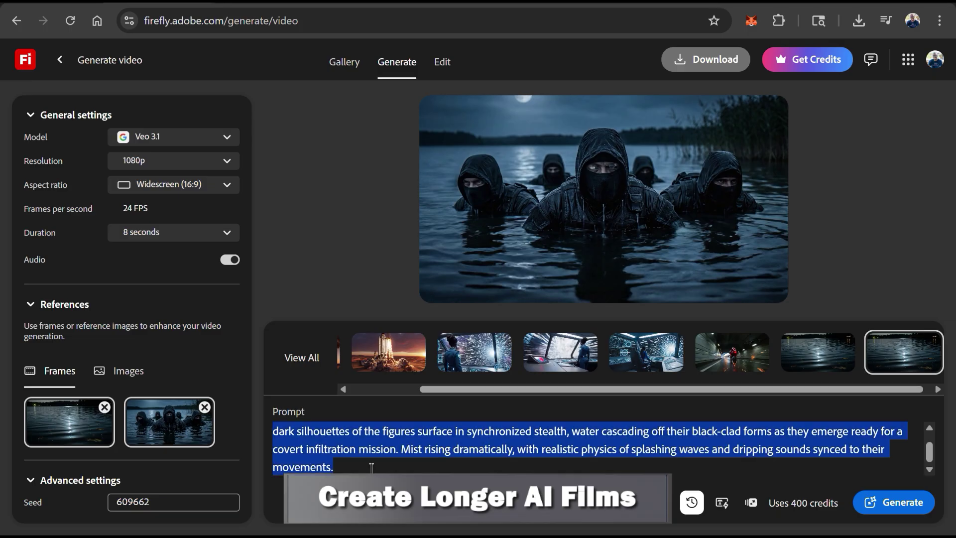
pyautogui.press('BackSpace')
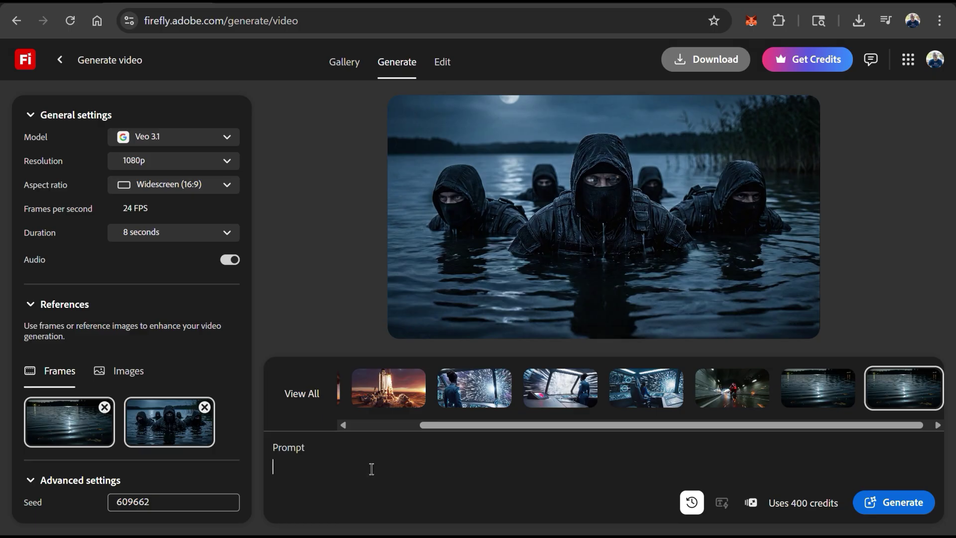
pyautogui.moveTo(637, 276)
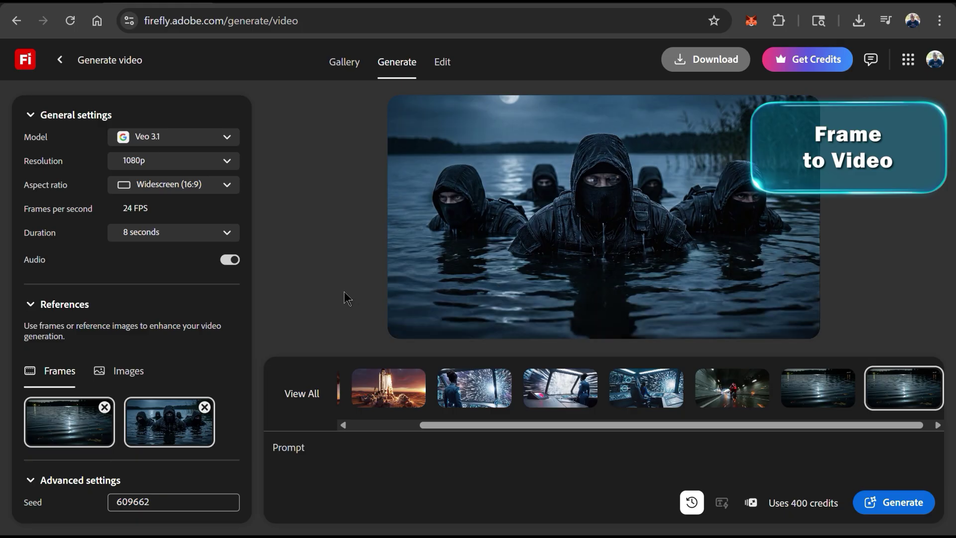
pyautogui.click(204, 407)
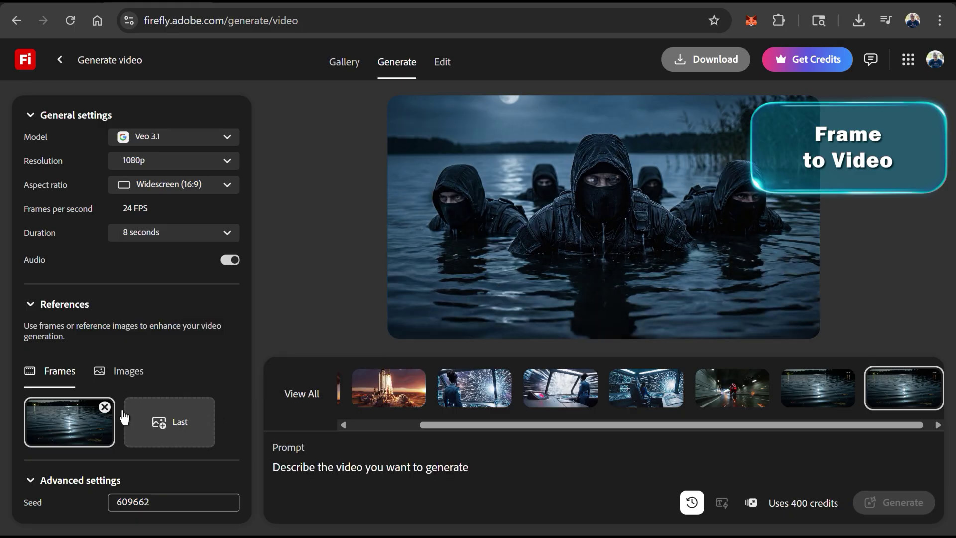
pyautogui.click(104, 408)
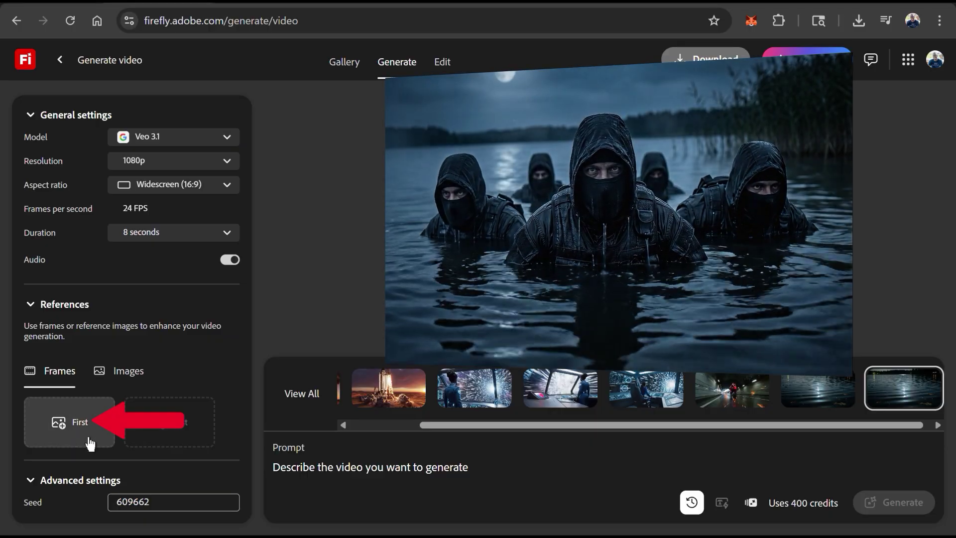
# Step: Upload 'Second Frame Ninjas' from the device as the first frame
pyautogui.click(90, 443)
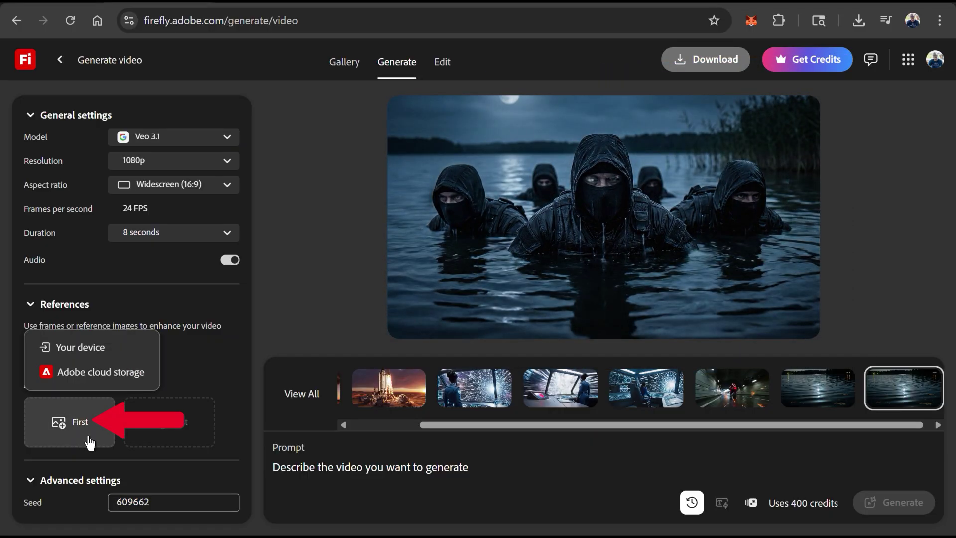
pyautogui.click(57, 348)
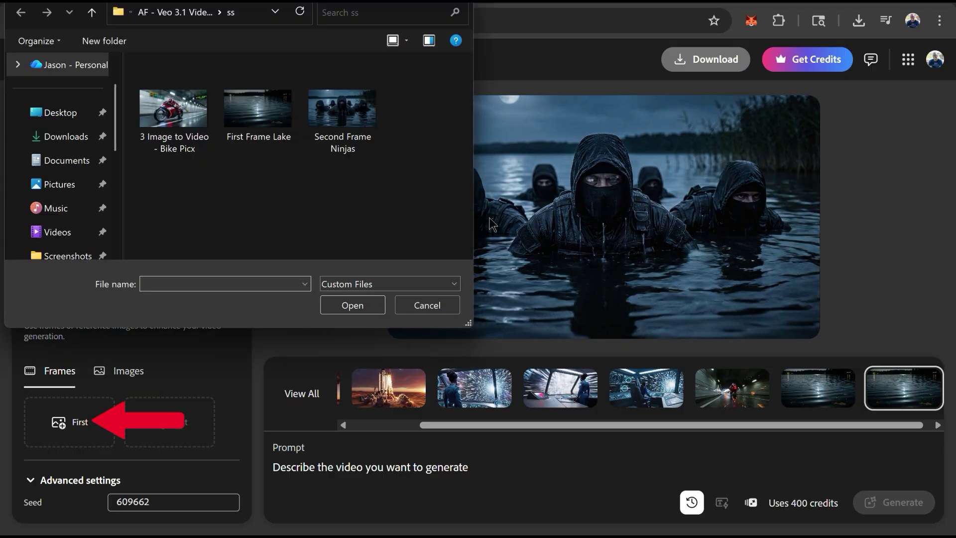
pyautogui.doubleClick(351, 119)
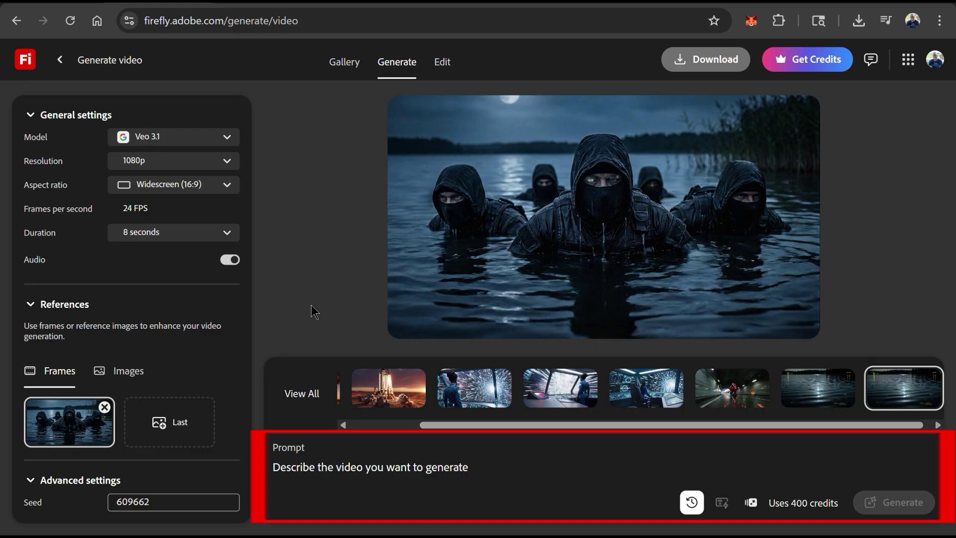
# Step: Generate a video from the prompt 'The figures slowly walk out of the water in synchronized stealth as they sneak towards a secret military compound in the forest.'
pyautogui.click(382, 465)
pyautogui.write('T')
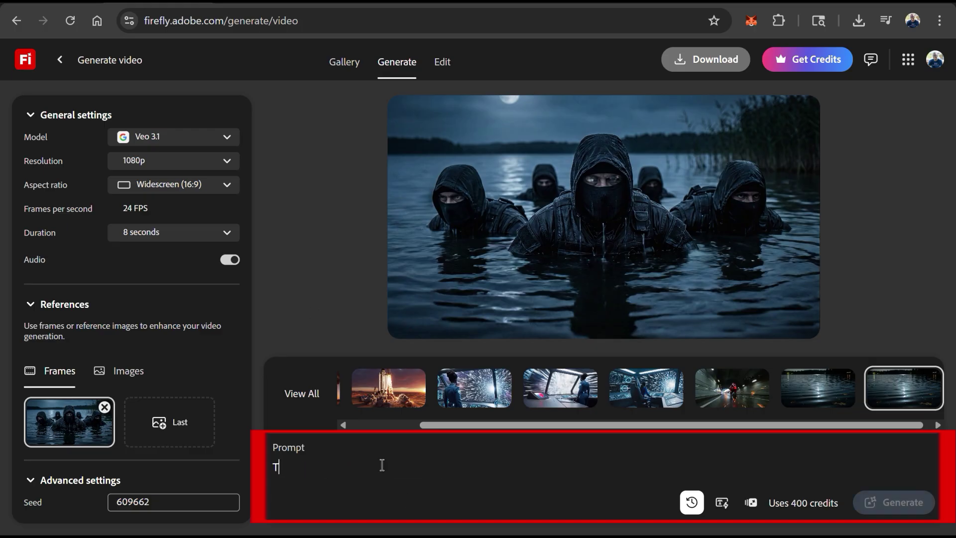
pyautogui.write('he figures')
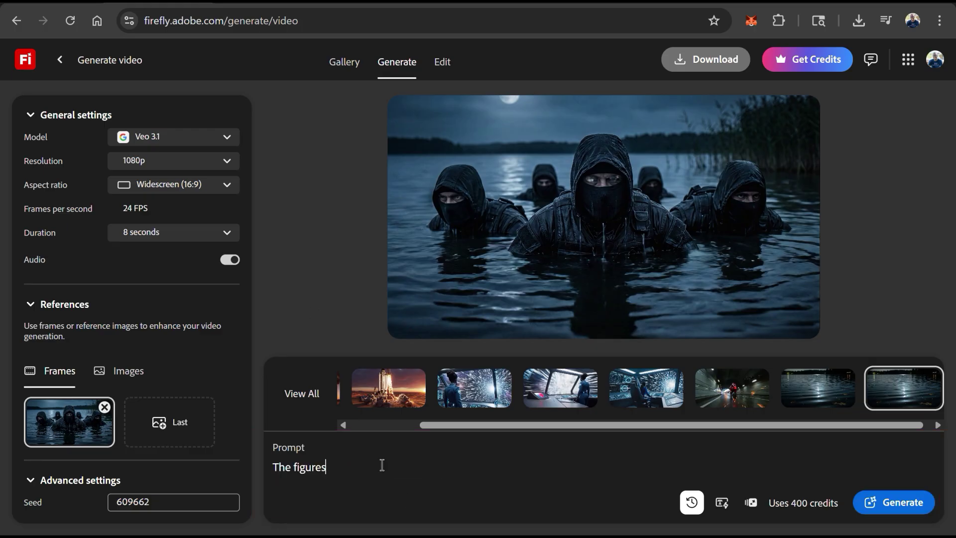
pyautogui.write(' slo')
pyautogui.write('wly walk out of the water in synchronized stealth as they sneak towards a secret military compound in the forest.')
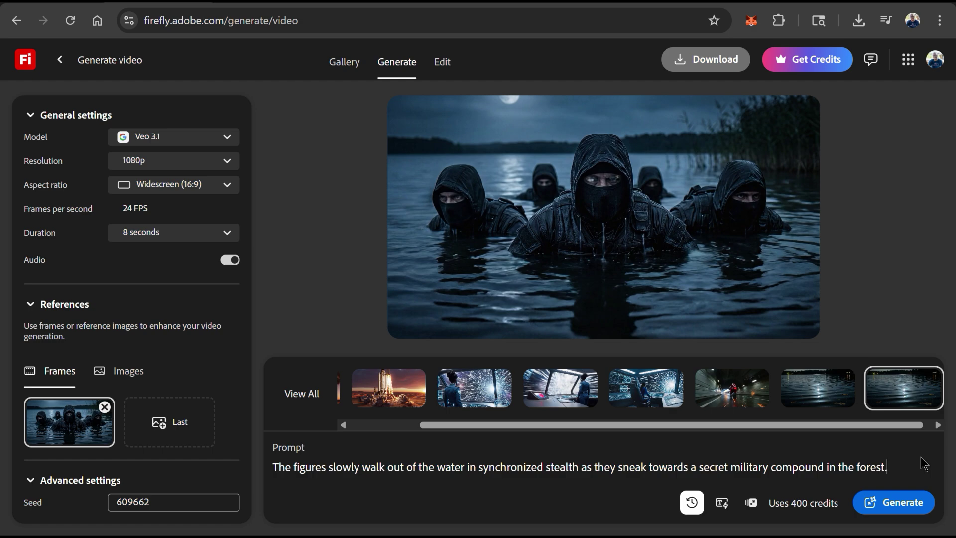
pyautogui.click(894, 515)
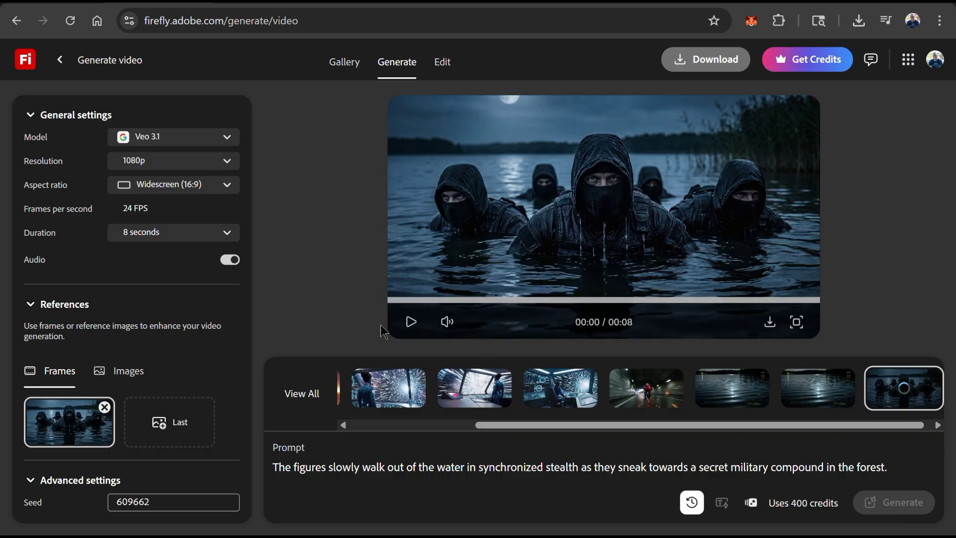
# Step: Play the generated video of the figures sneaking towards the compound, download it and dismiss the download list
pyautogui.moveTo(409, 327)
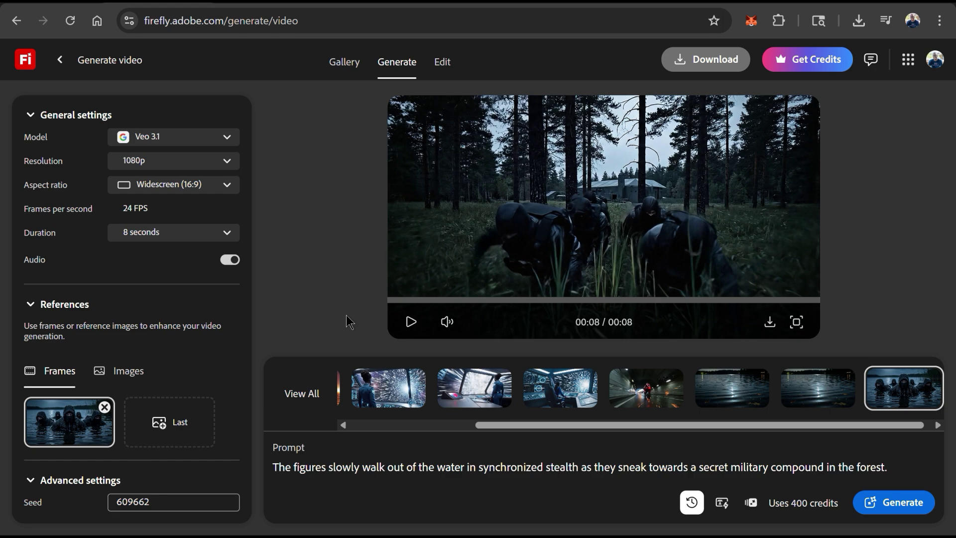
pyautogui.click(770, 323)
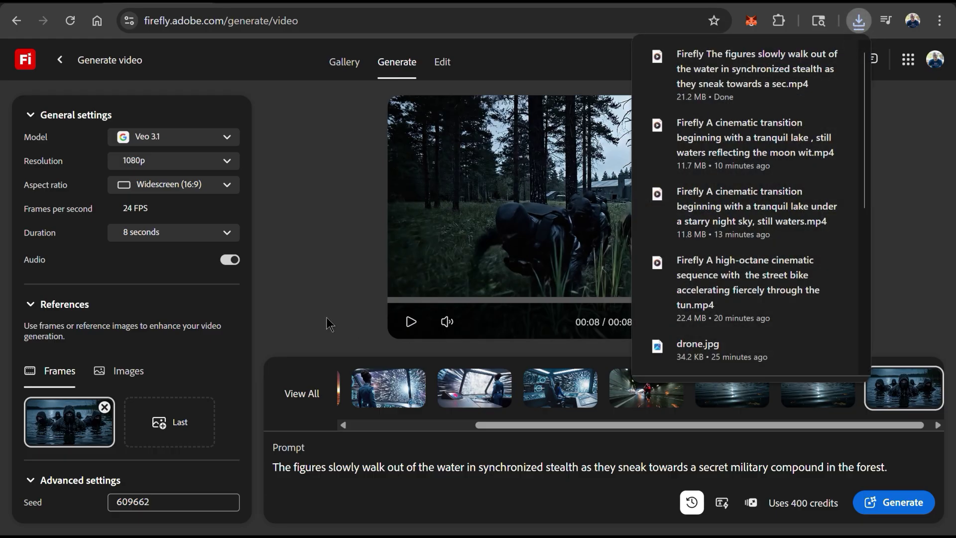
pyautogui.click(327, 321)
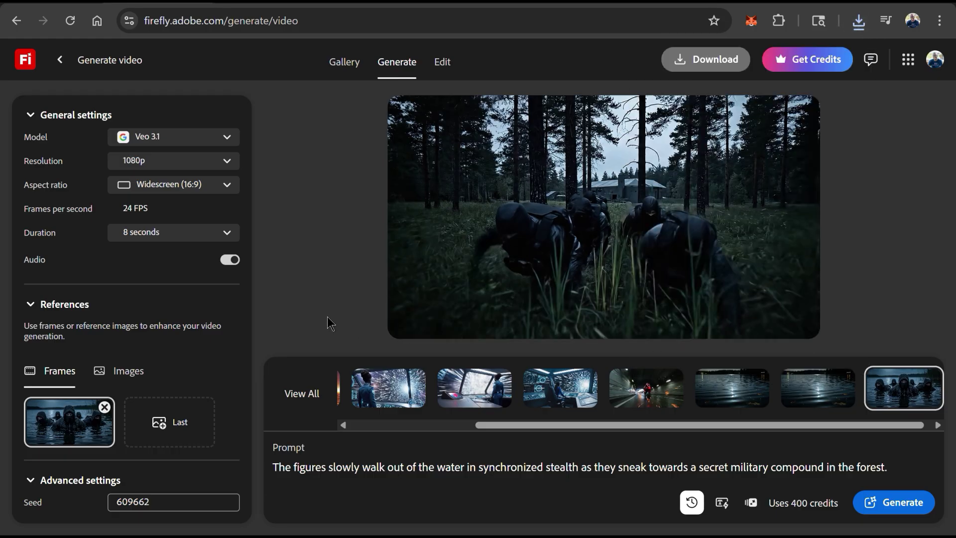
pyautogui.click(326, 318)
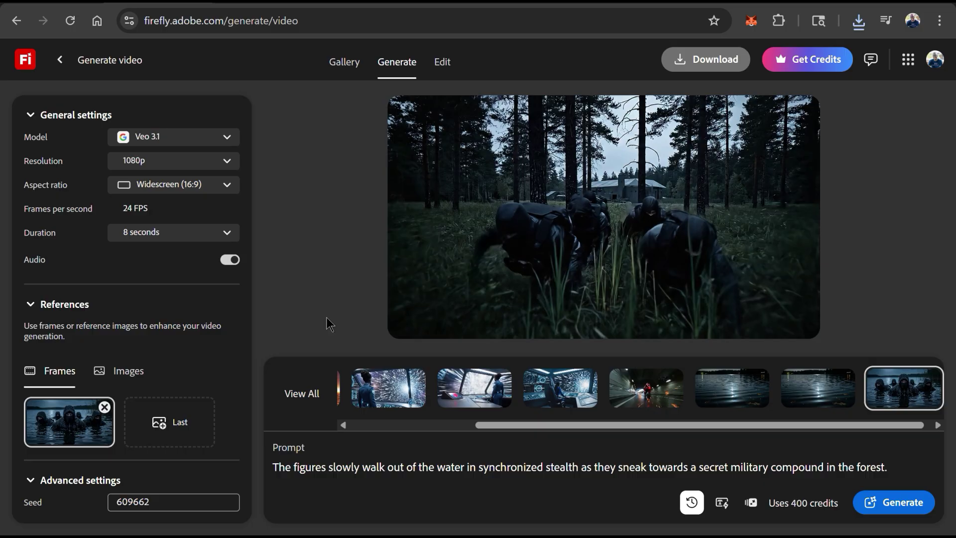